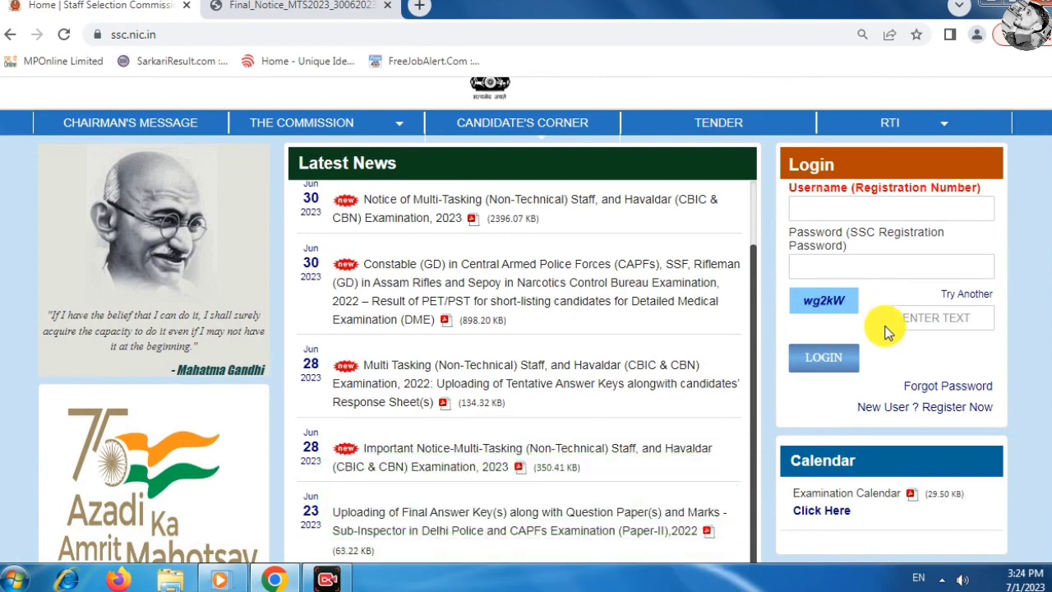
- Start a new-user registration from the home page's login box
{"action": "scroll", "coordinate": [885, 331], "scroll_direction": "down", "scroll_amount": 1}
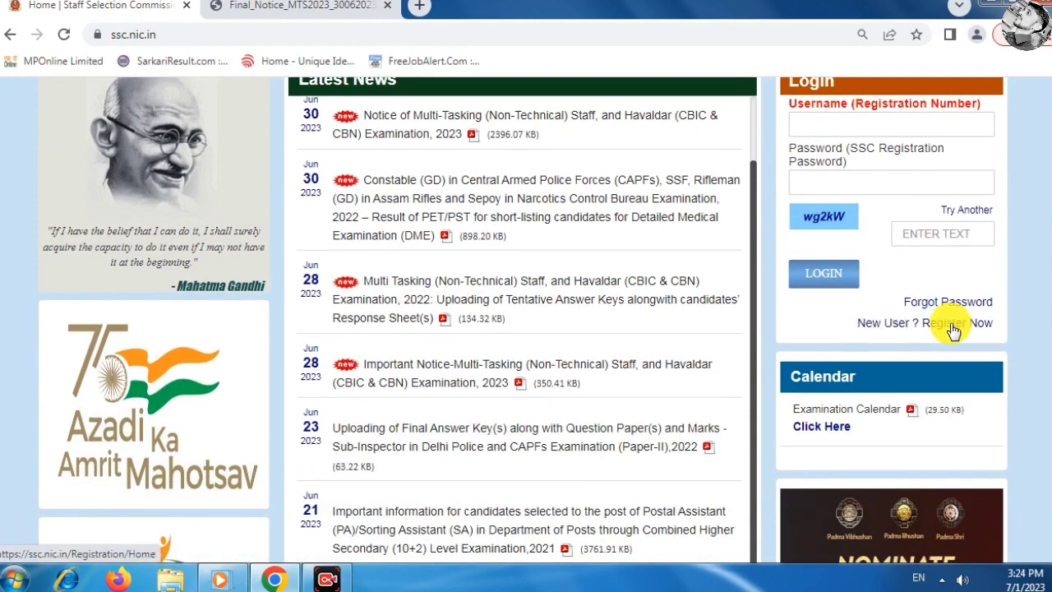
{"action": "left_click", "coordinate": [925, 324]}
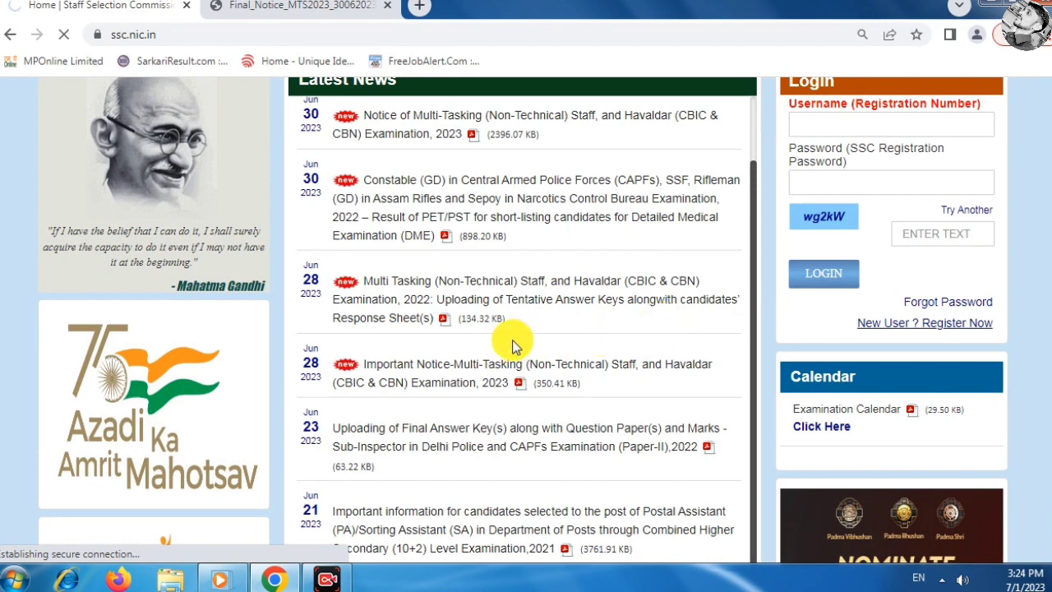
{"action": "scroll", "coordinate": [511, 339], "scroll_direction": "up", "scroll_amount": 2}
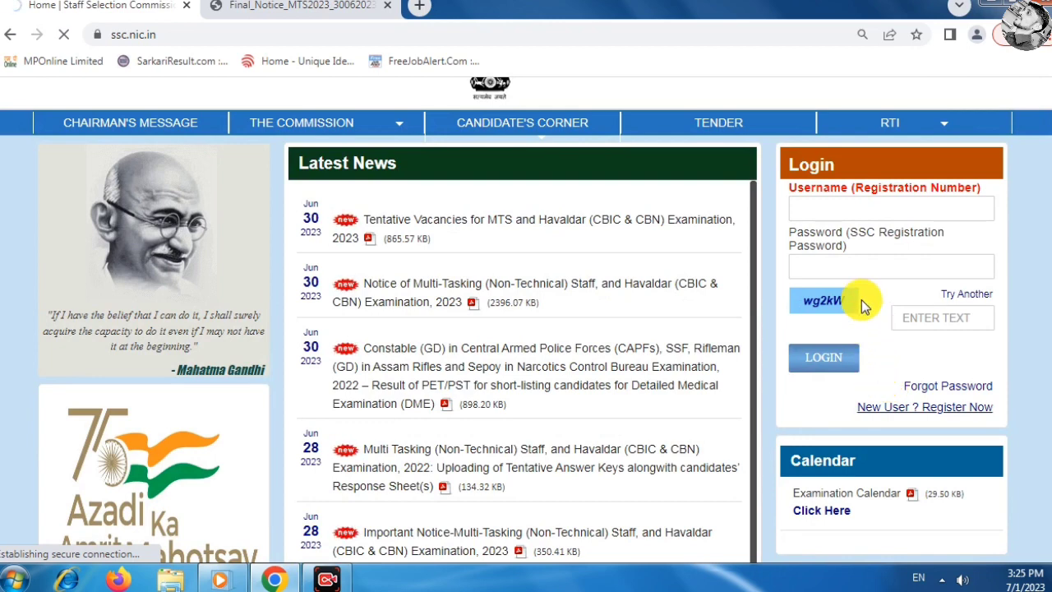
{"action": "scroll", "coordinate": [858, 292], "scroll_direction": "up", "scroll_amount": 1}
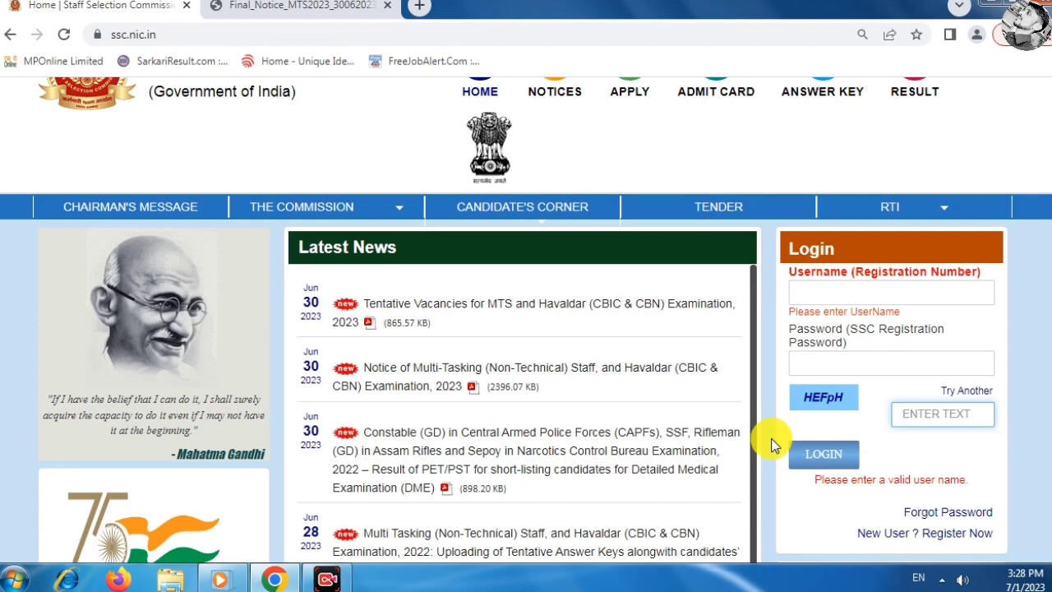
- Try the forgotten registration ID/password form with Madhya Pradesh as the permanent state, and close it without submitting
{"action": "scroll", "coordinate": [771, 438], "scroll_direction": "down", "scroll_amount": 2}
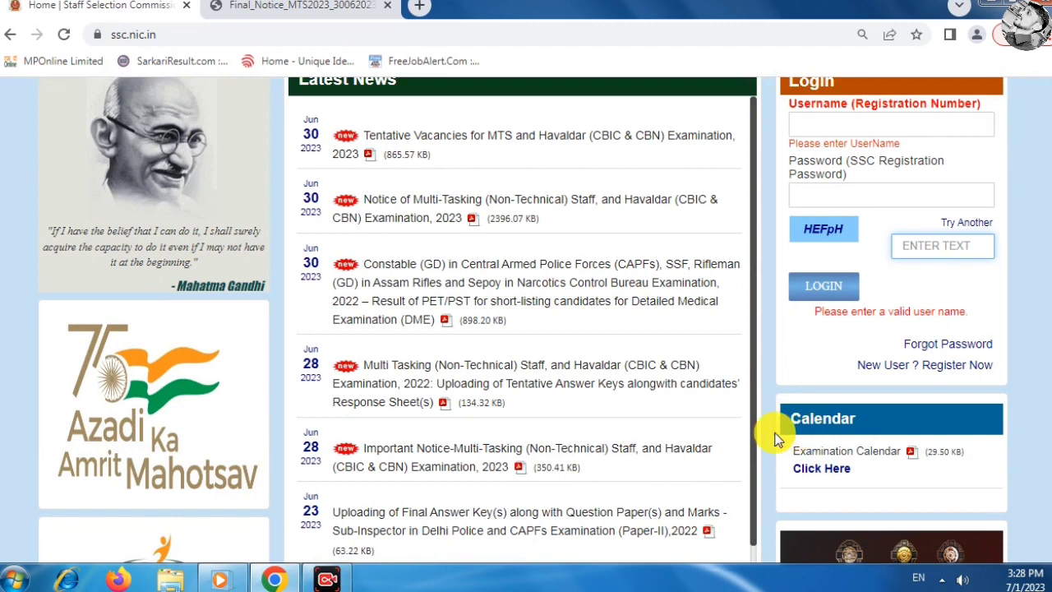
{"action": "left_click", "coordinate": [946, 344]}
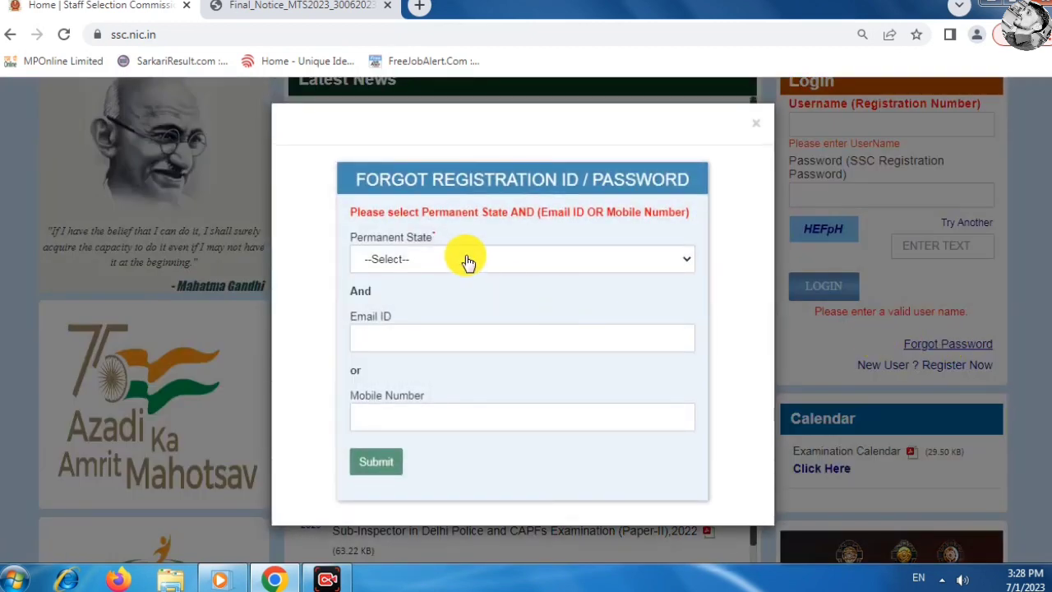
{"action": "left_click", "coordinate": [467, 261]}
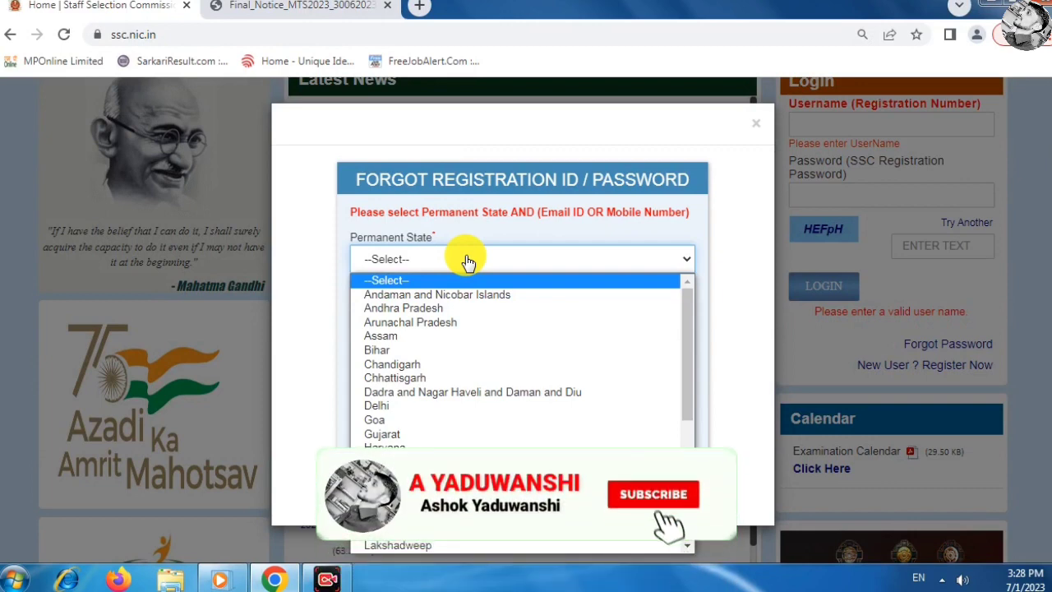
{"action": "key", "text": "m"}
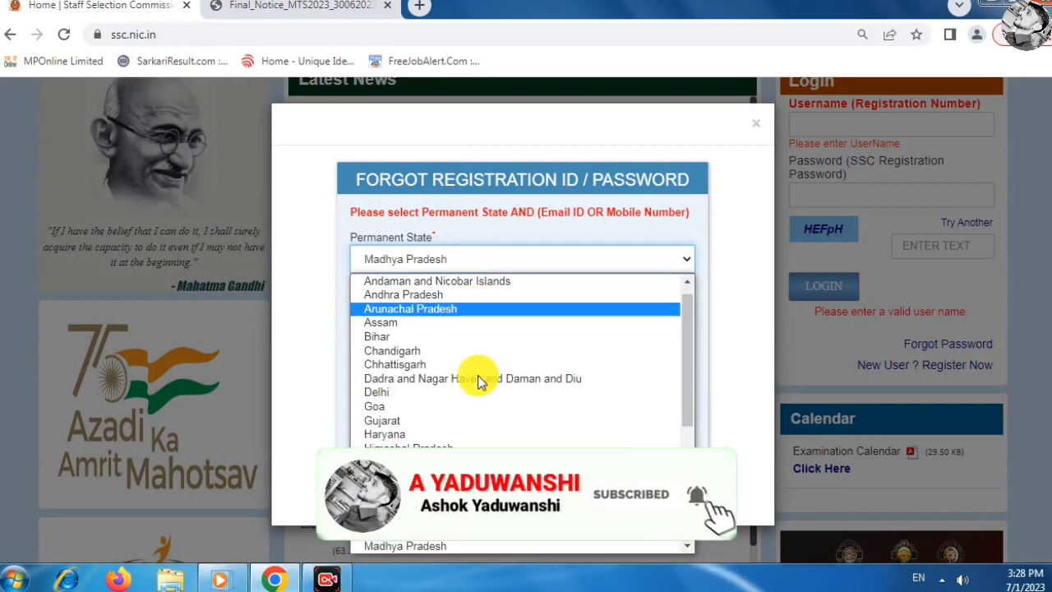
{"action": "left_click", "coordinate": [425, 544]}
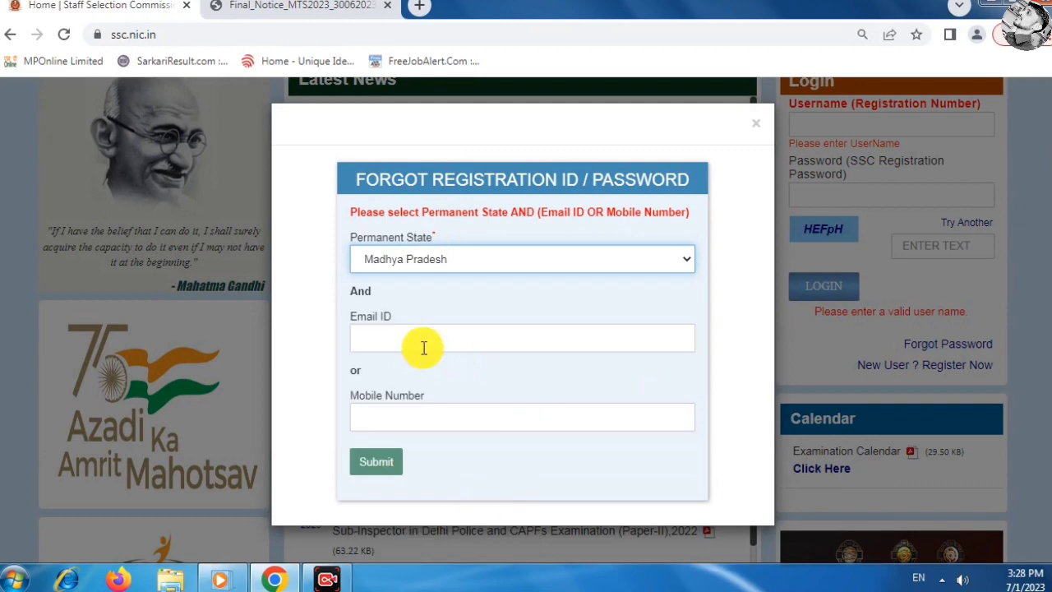
{"action": "left_click", "coordinate": [389, 342]}
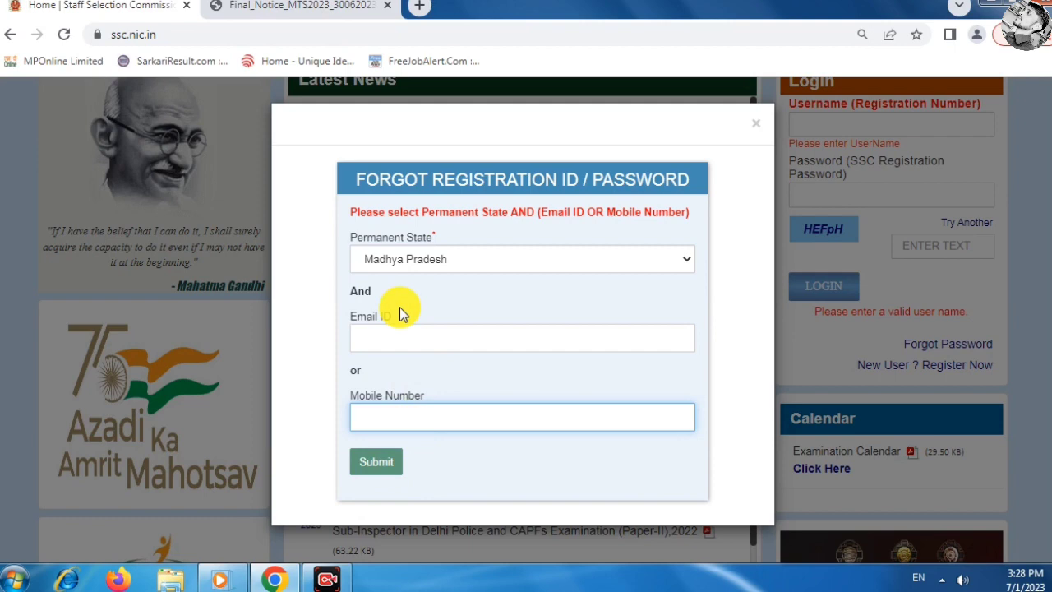
{"action": "left_click", "coordinate": [755, 125]}
{"action": "scroll", "coordinate": [777, 320], "scroll_direction": "up", "scroll_amount": 2}
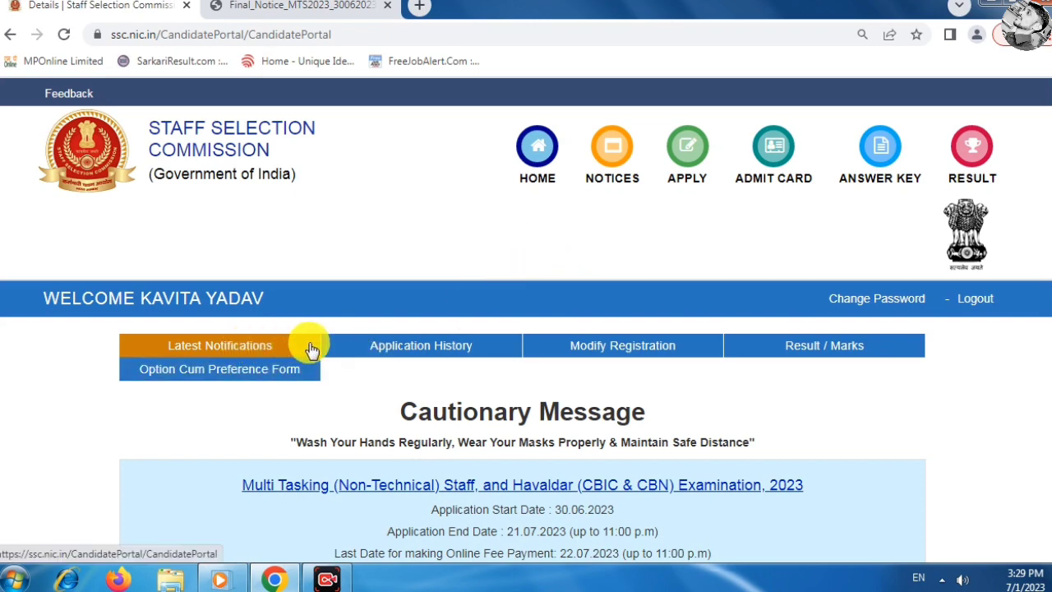
- Open the application form for the Multi Tasking (Non-Technical) Staff, and Havaldar (CBIC & CBN) Examination, 2023
{"action": "scroll", "coordinate": [369, 324], "scroll_direction": "down", "scroll_amount": 1}
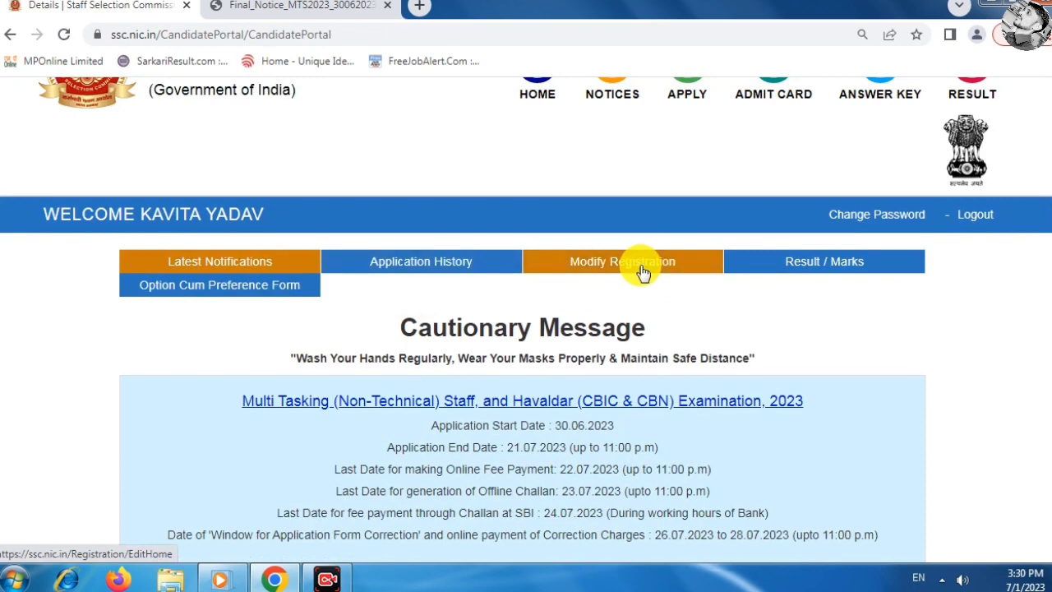
{"action": "scroll", "coordinate": [376, 296], "scroll_direction": "down", "scroll_amount": 2}
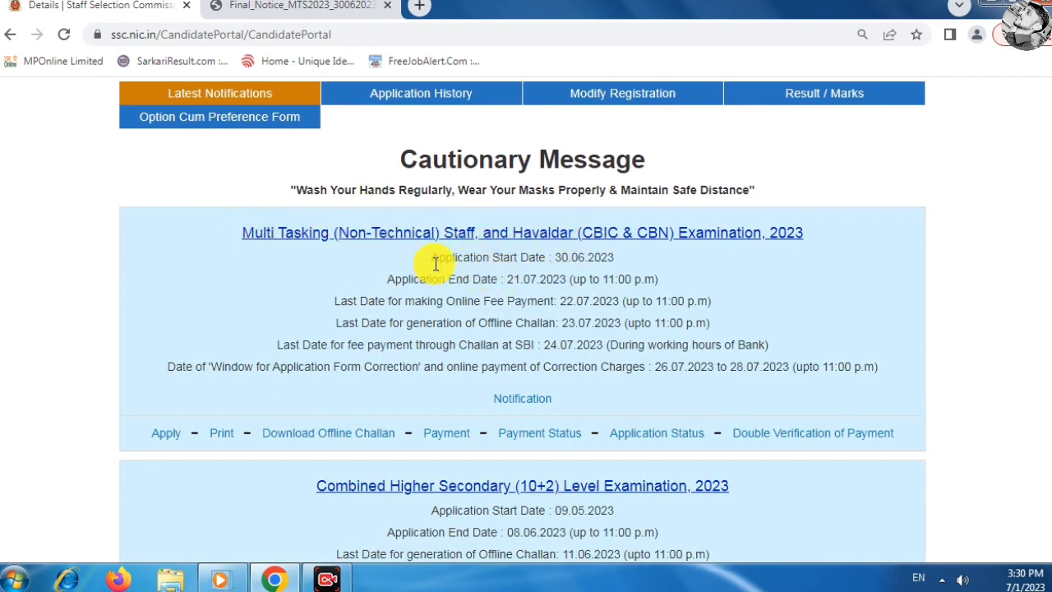
{"action": "scroll", "coordinate": [345, 336], "scroll_direction": "down", "scroll_amount": 1}
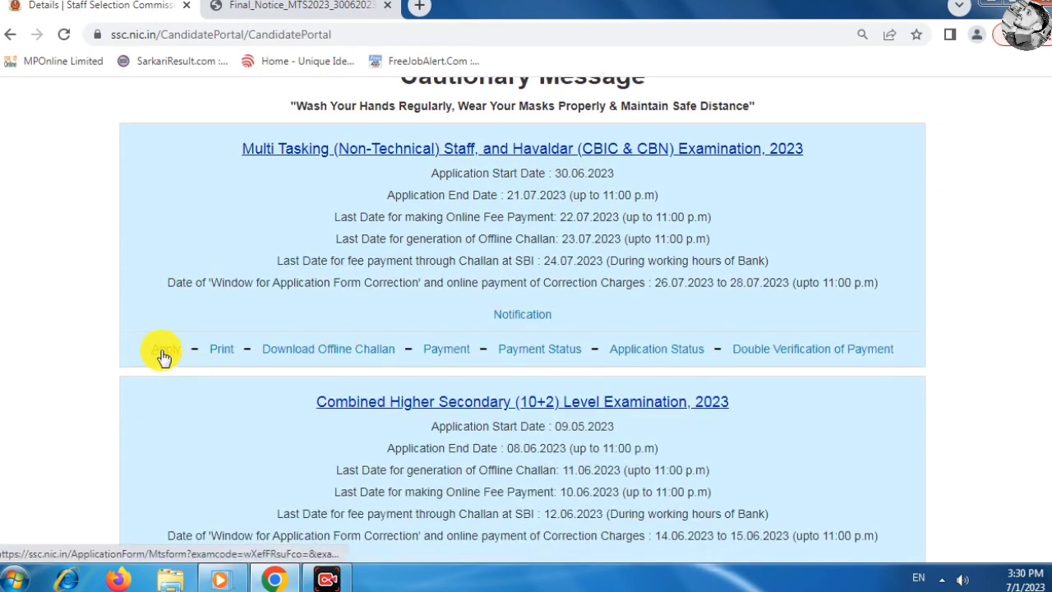
{"action": "left_click", "coordinate": [164, 354]}
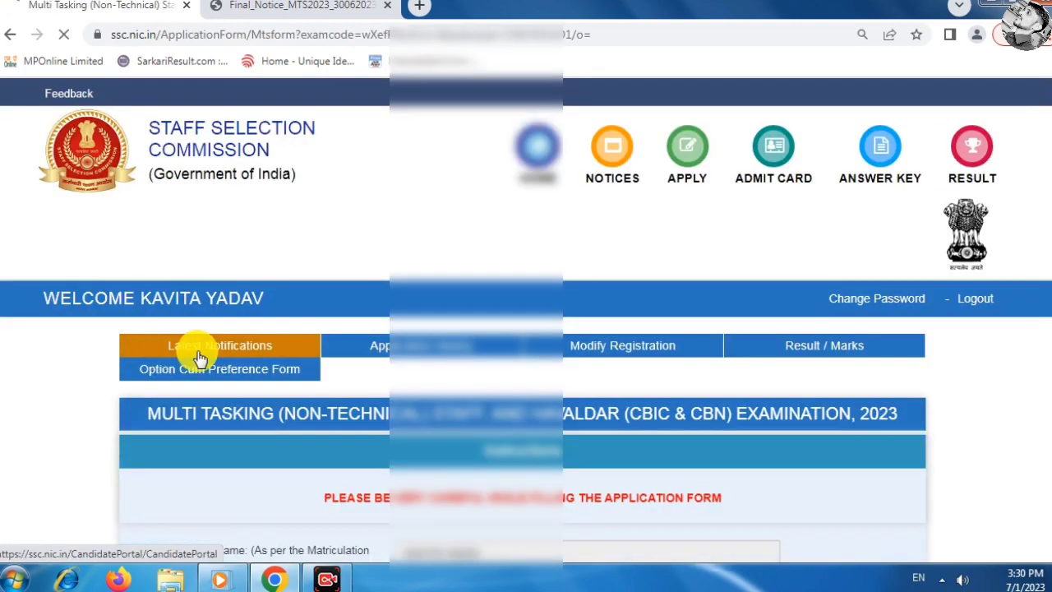
- Review the pre-filled candidate and matriculation details in the application form down to the examination centre preferences
{"action": "scroll", "coordinate": [529, 312], "scroll_direction": "down", "scroll_amount": 3}
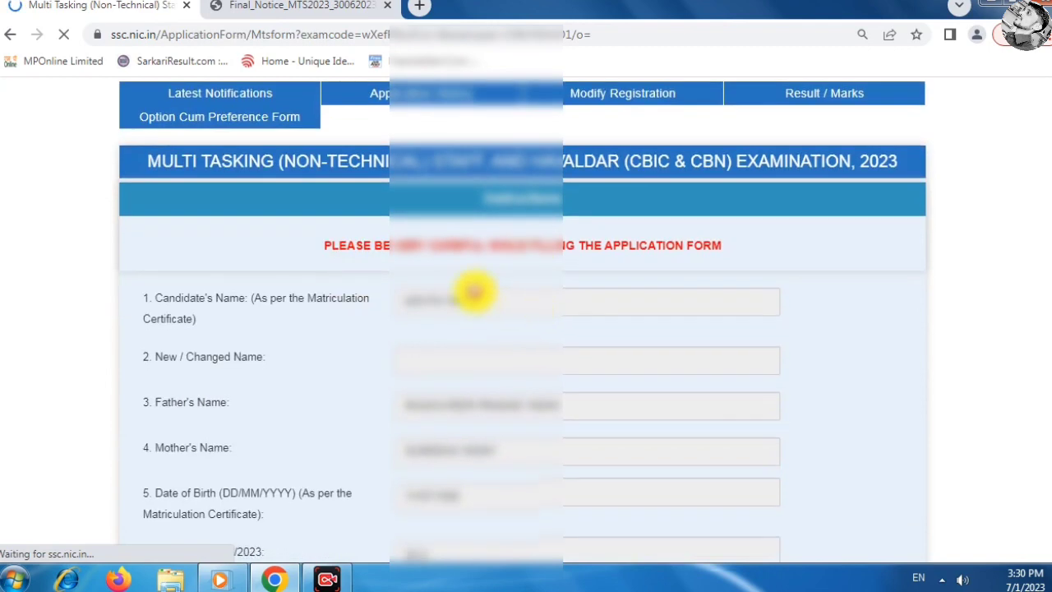
{"action": "scroll", "coordinate": [472, 289], "scroll_direction": "down", "scroll_amount": 2}
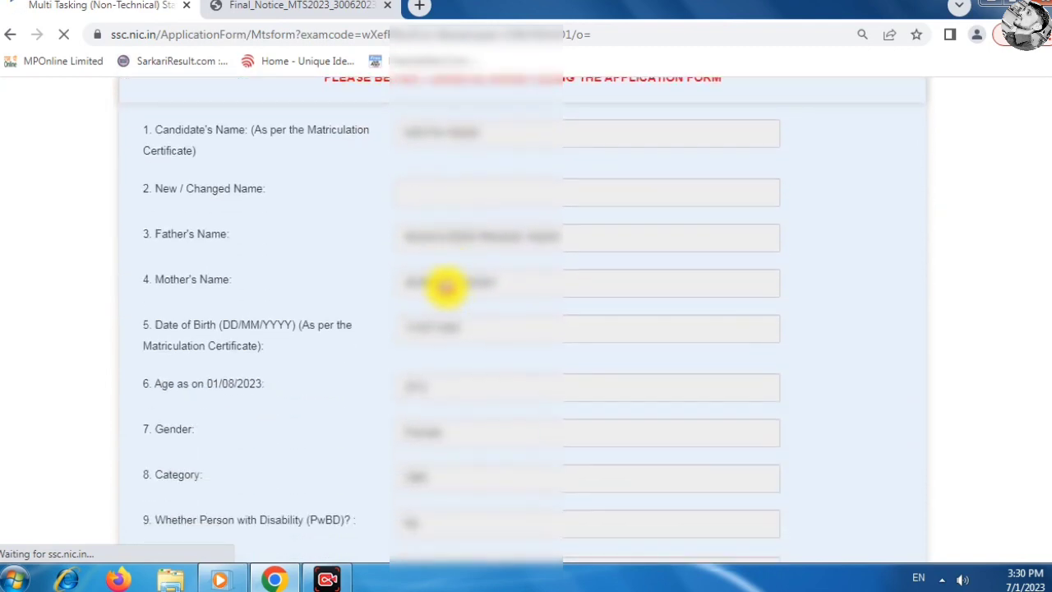
{"action": "scroll", "coordinate": [444, 285], "scroll_direction": "down", "scroll_amount": 4}
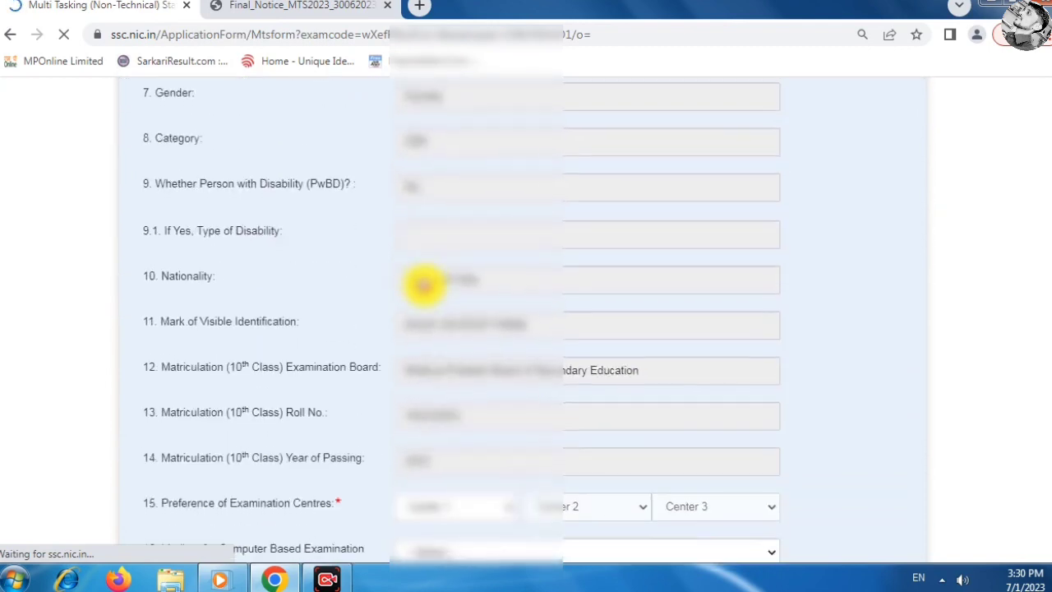
{"action": "scroll", "coordinate": [423, 284], "scroll_direction": "down", "scroll_amount": 1}
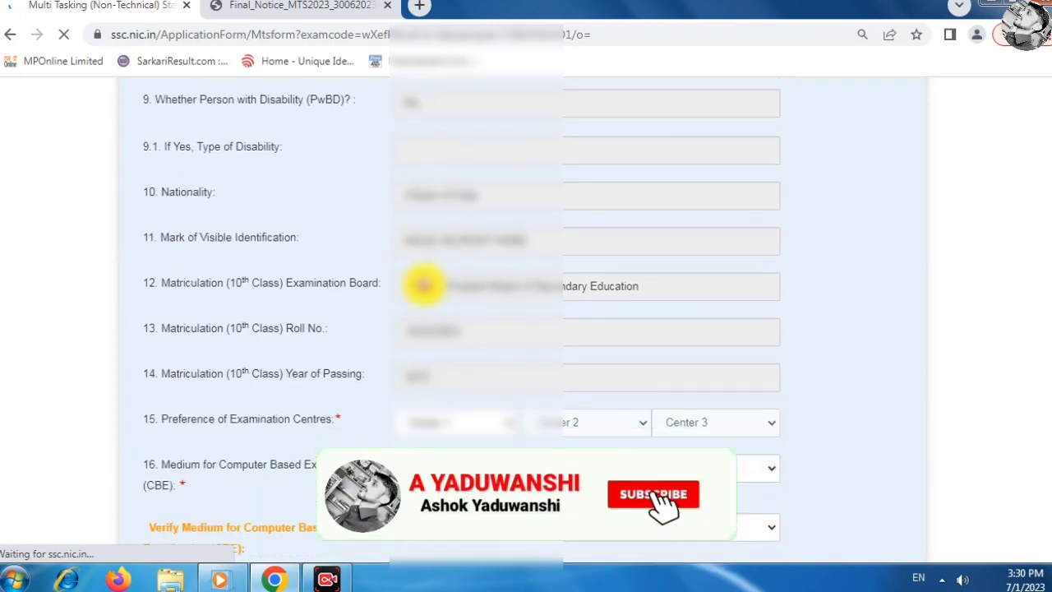
{"action": "scroll", "coordinate": [423, 286], "scroll_direction": "down", "scroll_amount": 2}
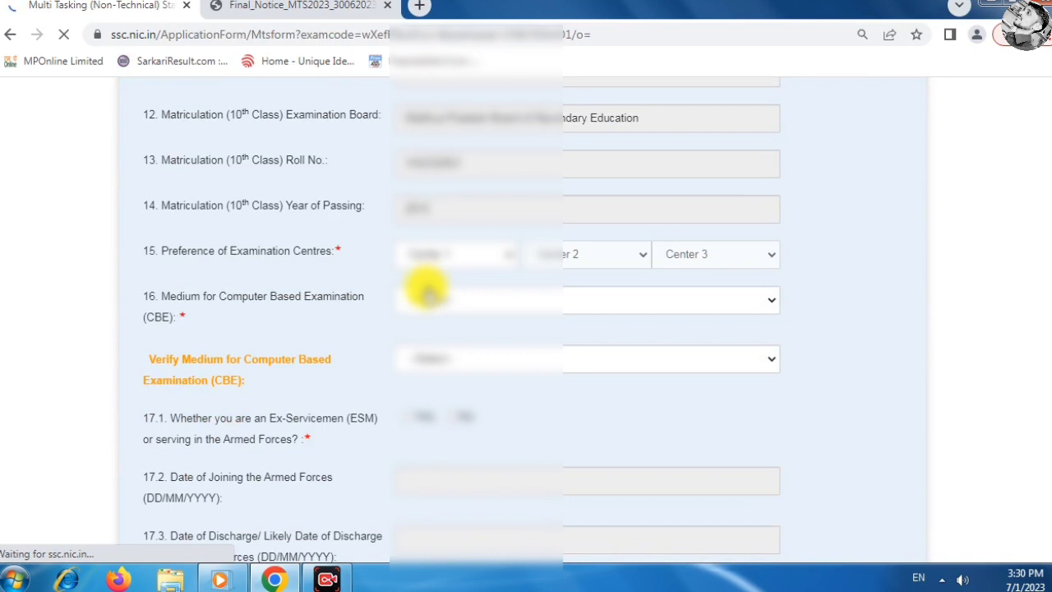
{"action": "scroll", "coordinate": [426, 288], "scroll_direction": "down", "scroll_amount": 1}
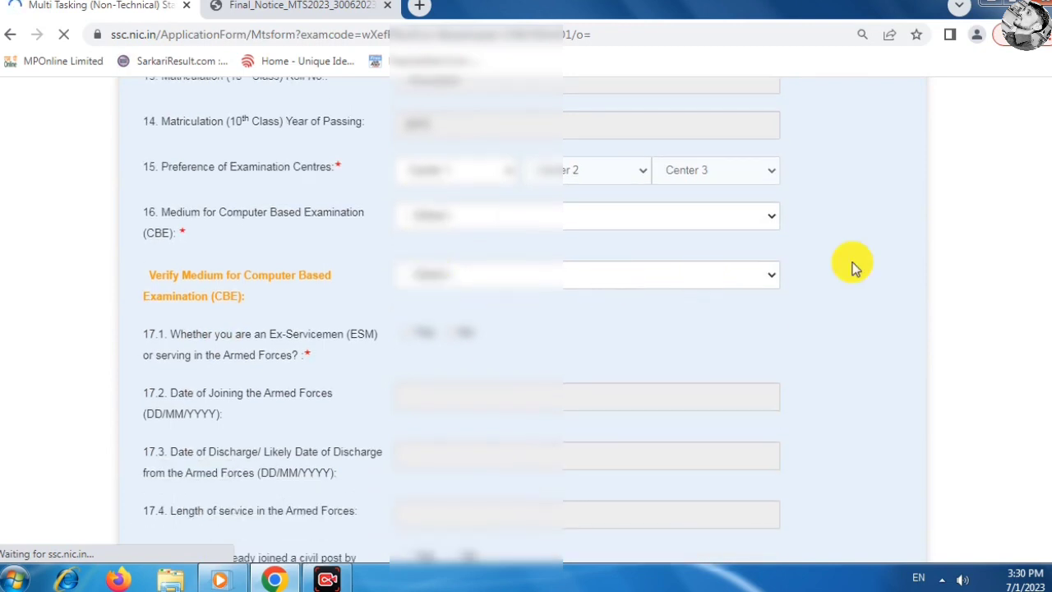
{"action": "scroll", "coordinate": [1047, 223], "scroll_direction": "down", "scroll_amount": 1}
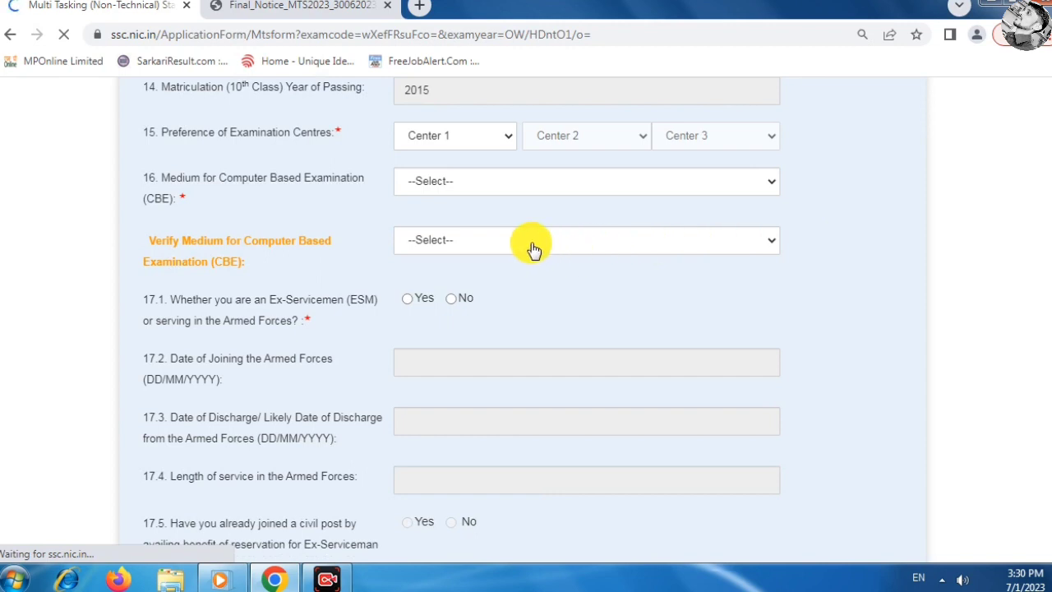
- Set the examination centre preferences to MPR-Bhopal(6001), MPR-Indore(6006) and MPR-Gwalior(6005), in that order
{"action": "left_click", "coordinate": [461, 146]}
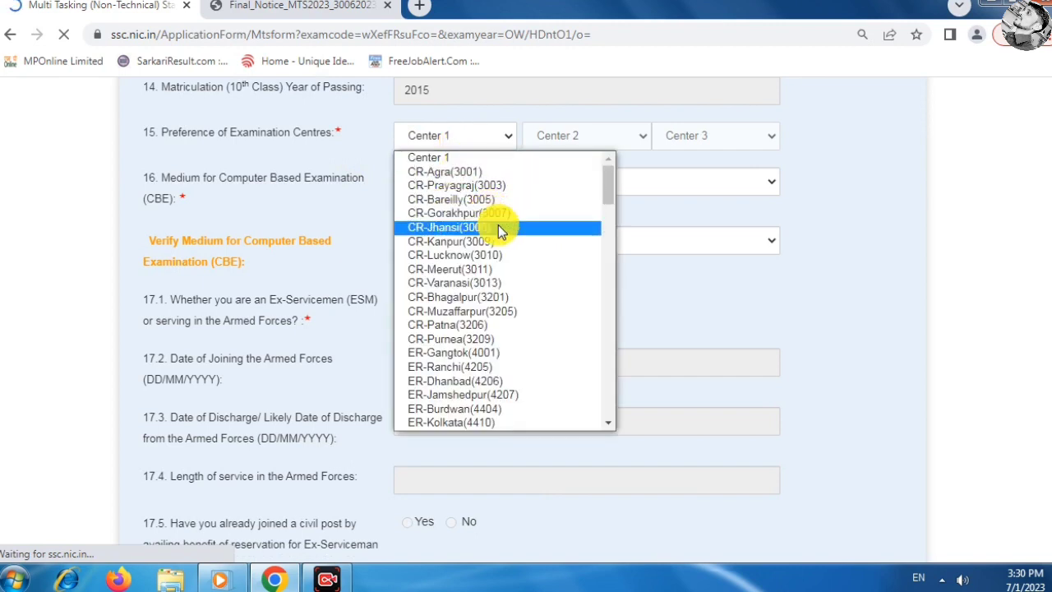
{"action": "key", "text": "m"}
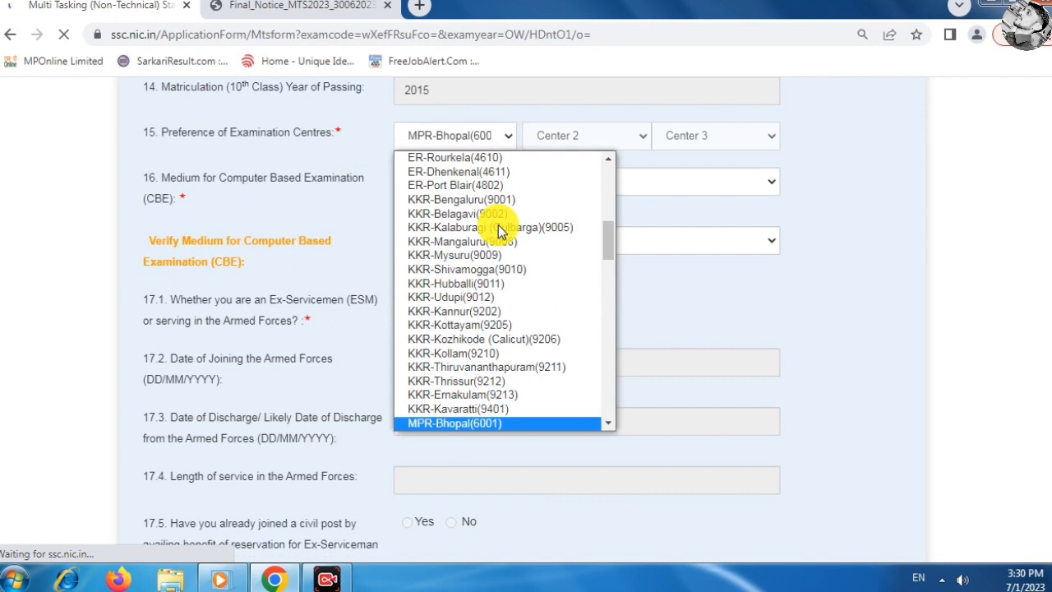
{"action": "left_click", "coordinate": [463, 422]}
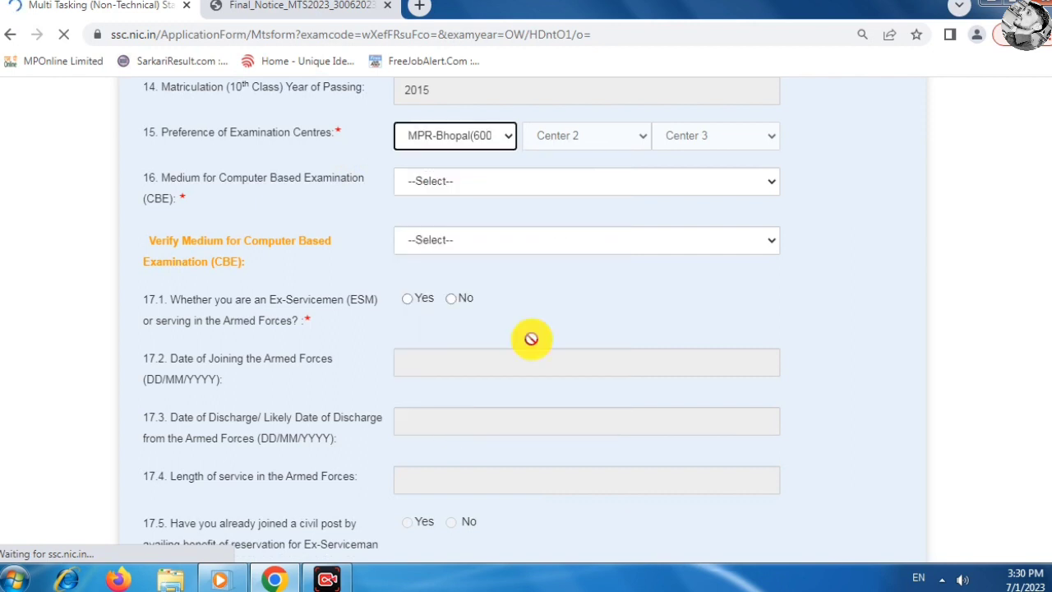
{"action": "left_click", "coordinate": [588, 137]}
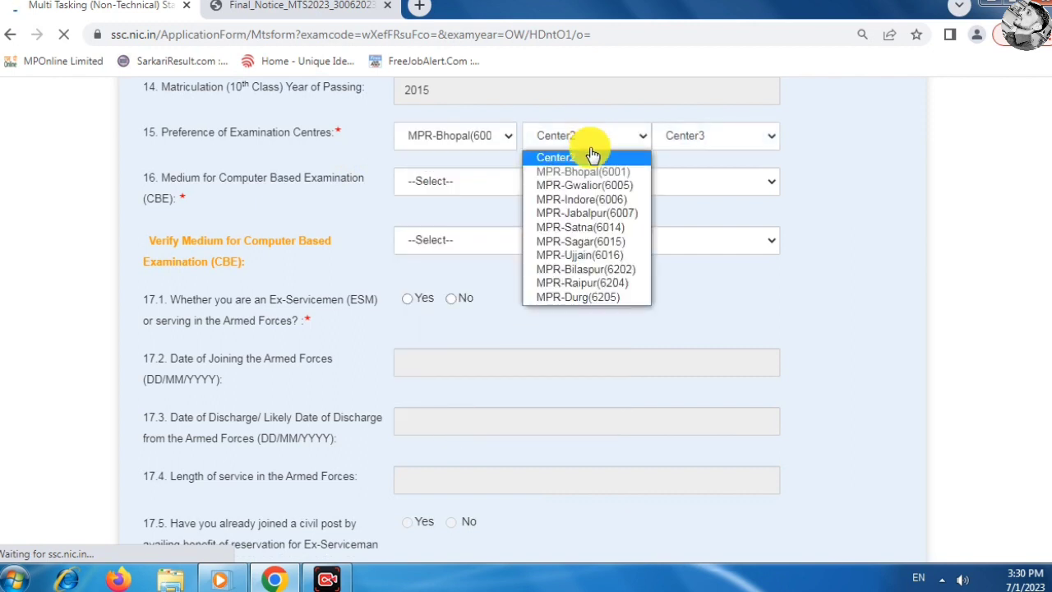
{"action": "left_click", "coordinate": [601, 199]}
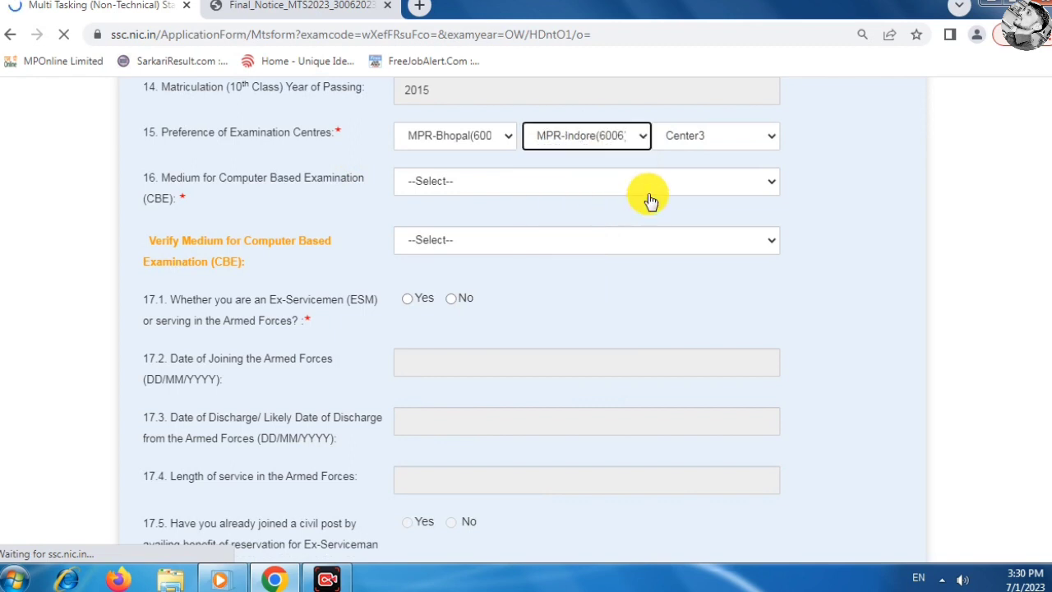
{"action": "left_click", "coordinate": [708, 144]}
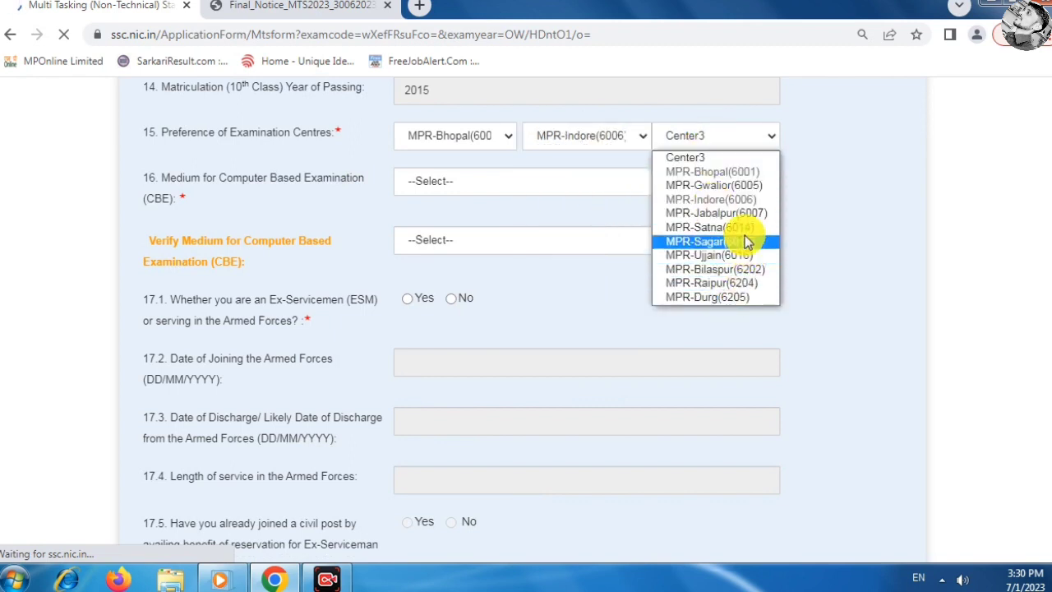
{"action": "left_click", "coordinate": [742, 186]}
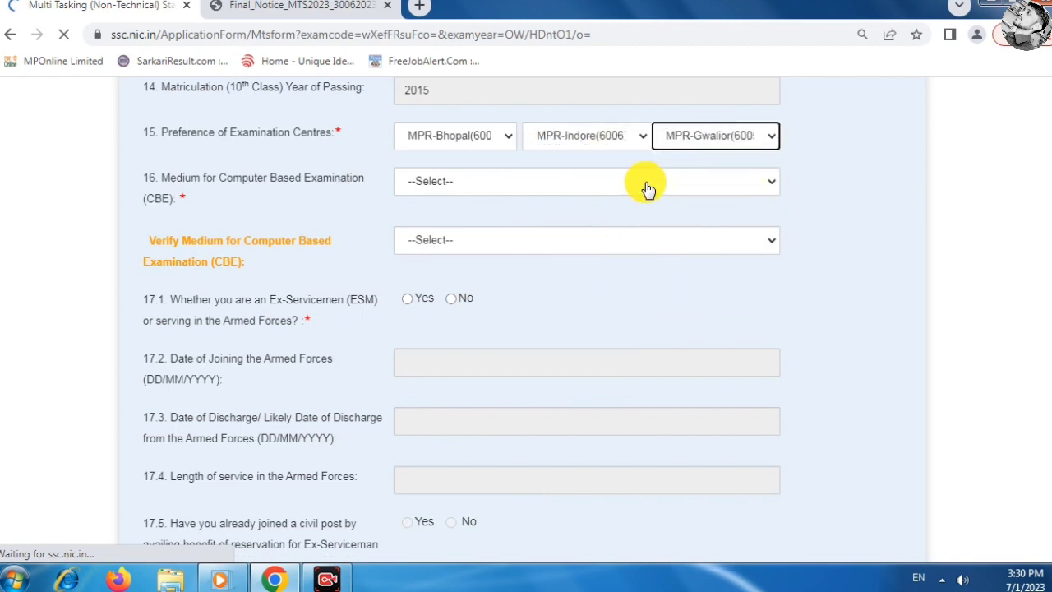
- Choose Hindi (1) as the medium for the Computer Based Examination and in its verification field
{"action": "left_click", "coordinate": [532, 183]}
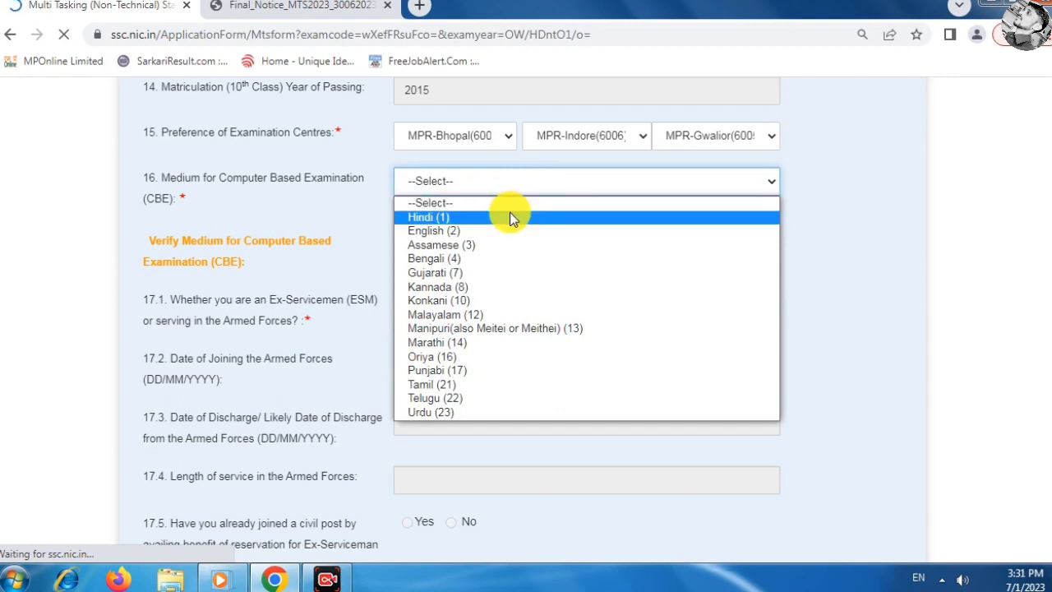
{"action": "left_click", "coordinate": [455, 219]}
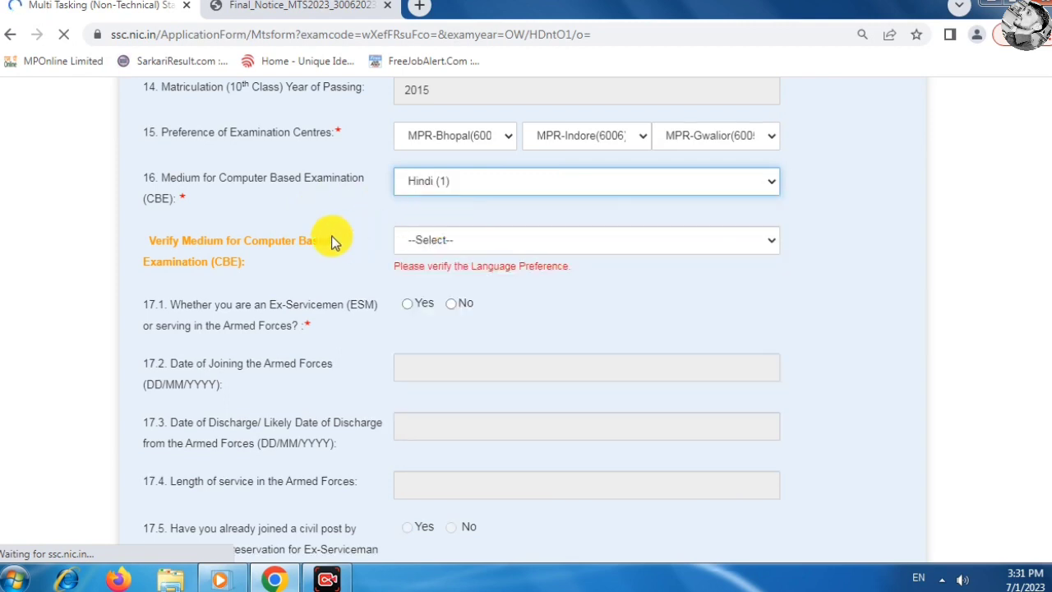
{"action": "left_click", "coordinate": [446, 240]}
{"action": "left_click", "coordinate": [444, 277]}
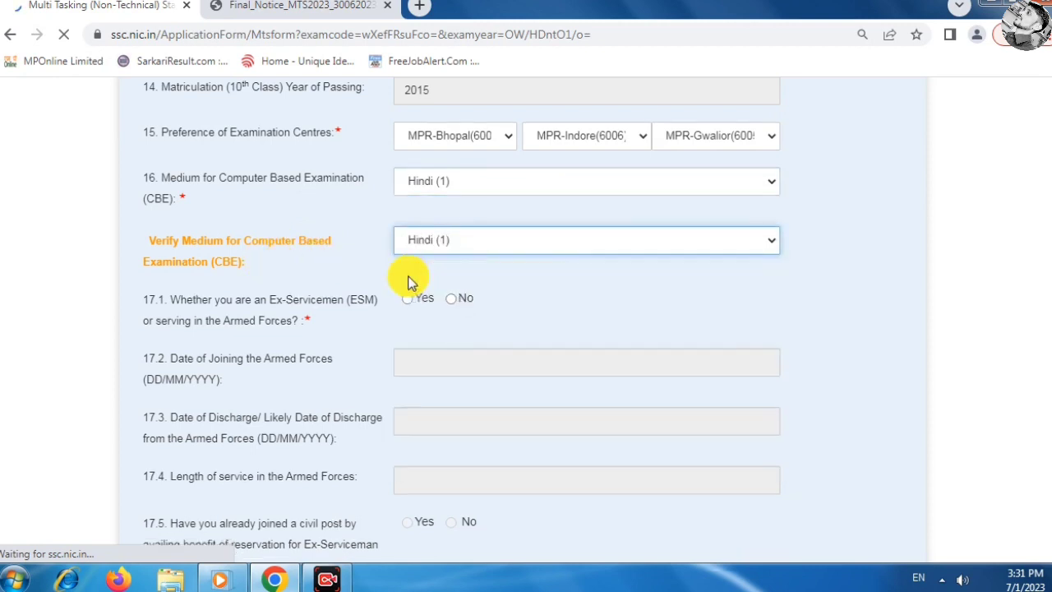
- Answer No to question 17.1 about being an Ex-Serviceman or serving in the Armed Forces
{"action": "scroll", "coordinate": [449, 288], "scroll_direction": "down", "scroll_amount": 1}
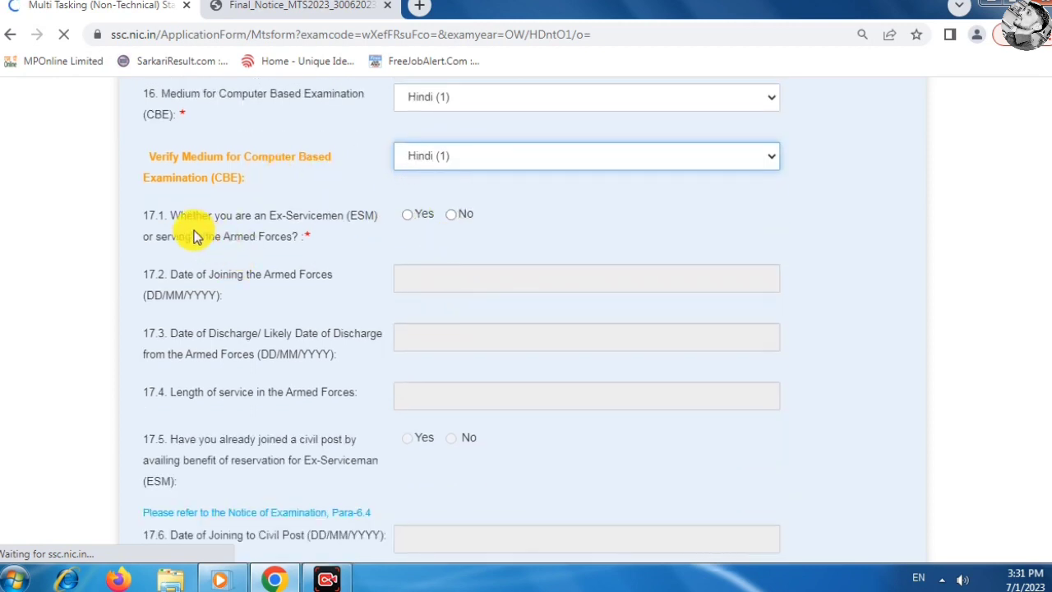
{"action": "left_click_drag", "start_coordinate": [267, 218], "coordinate": [361, 222]}
{"action": "left_click", "coordinate": [407, 217]}
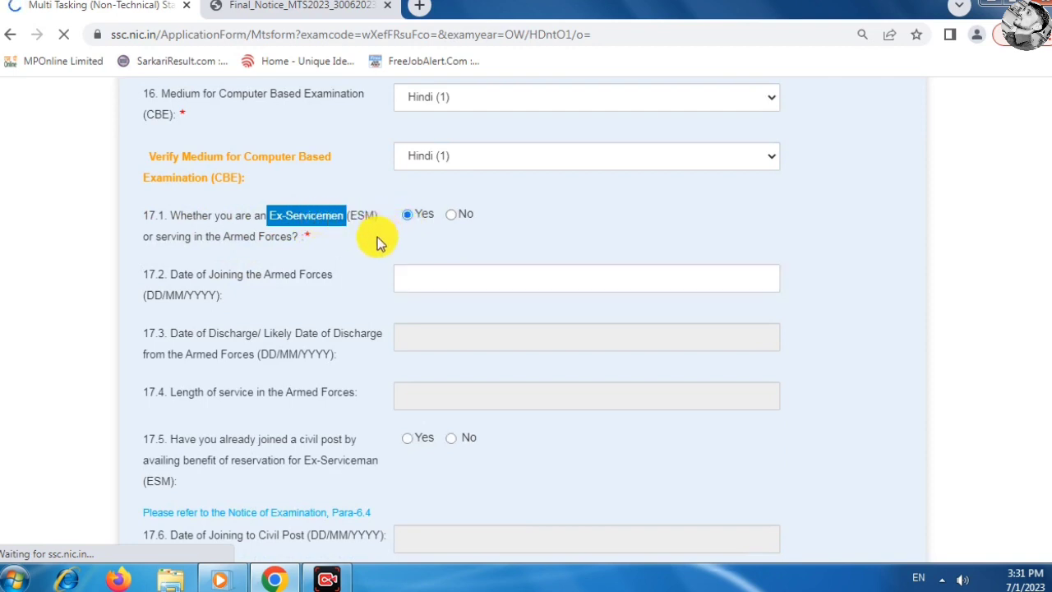
{"action": "left_click", "coordinate": [454, 218]}
{"action": "scroll", "coordinate": [456, 230], "scroll_direction": "down", "scroll_amount": 4}
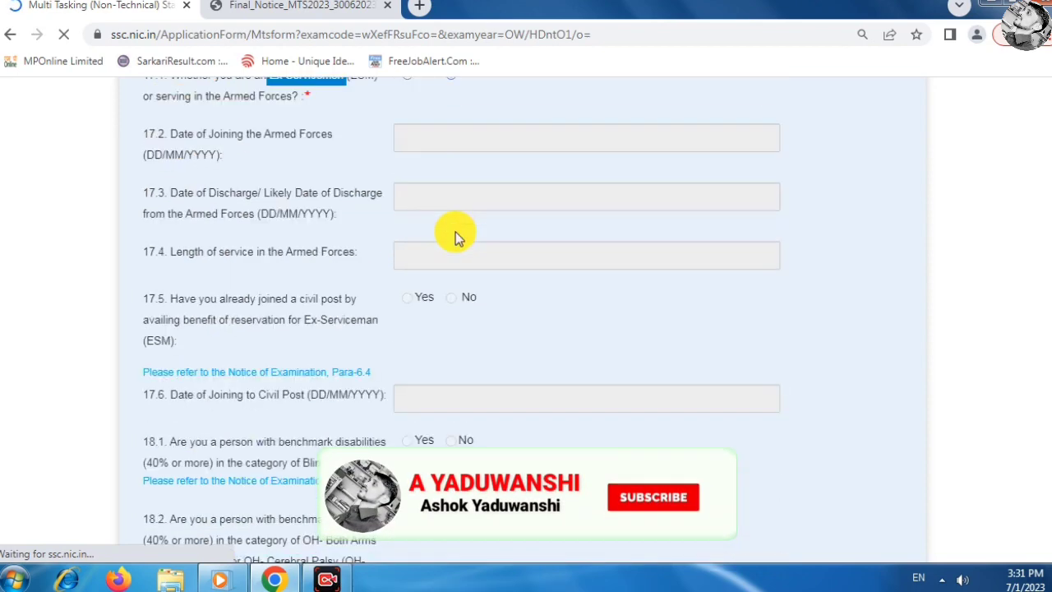
- Answer No to question 18.3 about having a physical limitation to write
{"action": "scroll", "coordinate": [462, 237], "scroll_direction": "down", "scroll_amount": 3}
{"action": "scroll", "coordinate": [192, 305], "scroll_direction": "up", "scroll_amount": 1}
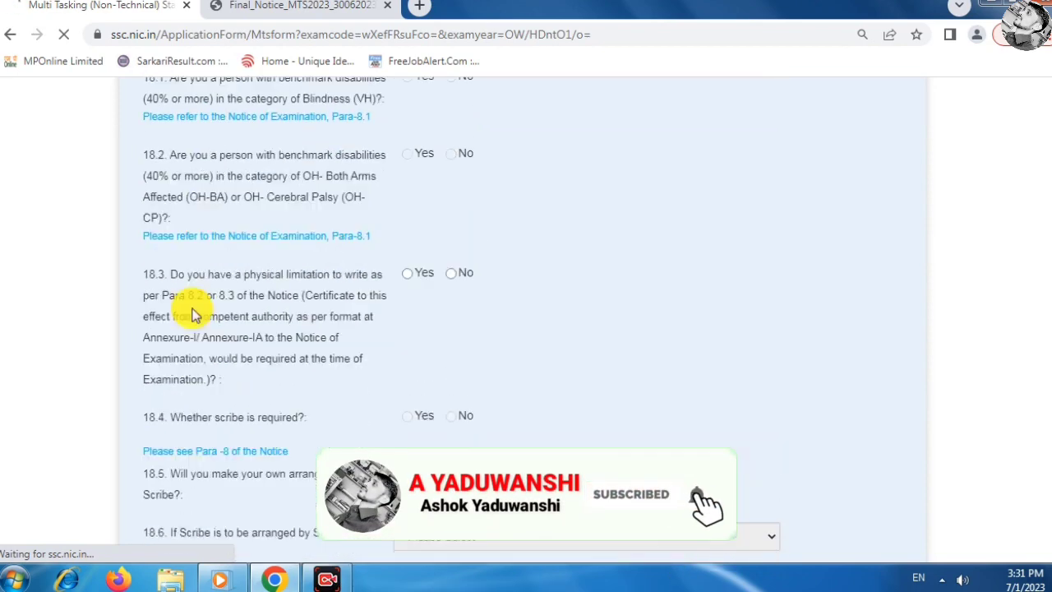
{"action": "left_click_drag", "start_coordinate": [172, 274], "coordinate": [361, 361]}
{"action": "left_click", "coordinate": [452, 275]}
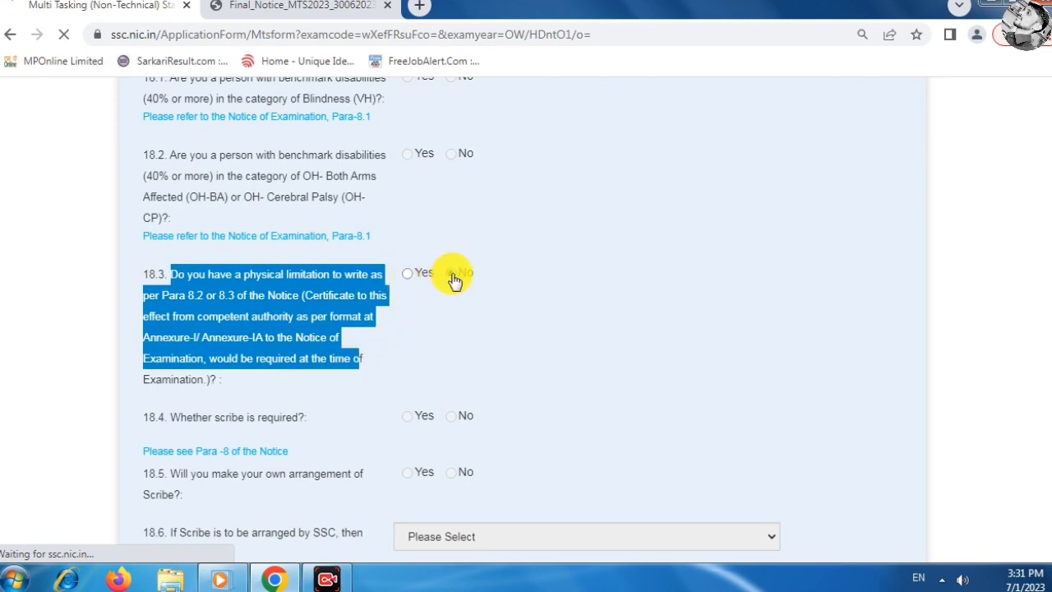
- Answer Yes to question 19.1 on seeking age relaxation and choose 02-OBC as the age relaxation code
{"action": "scroll", "coordinate": [391, 304], "scroll_direction": "down", "scroll_amount": 2}
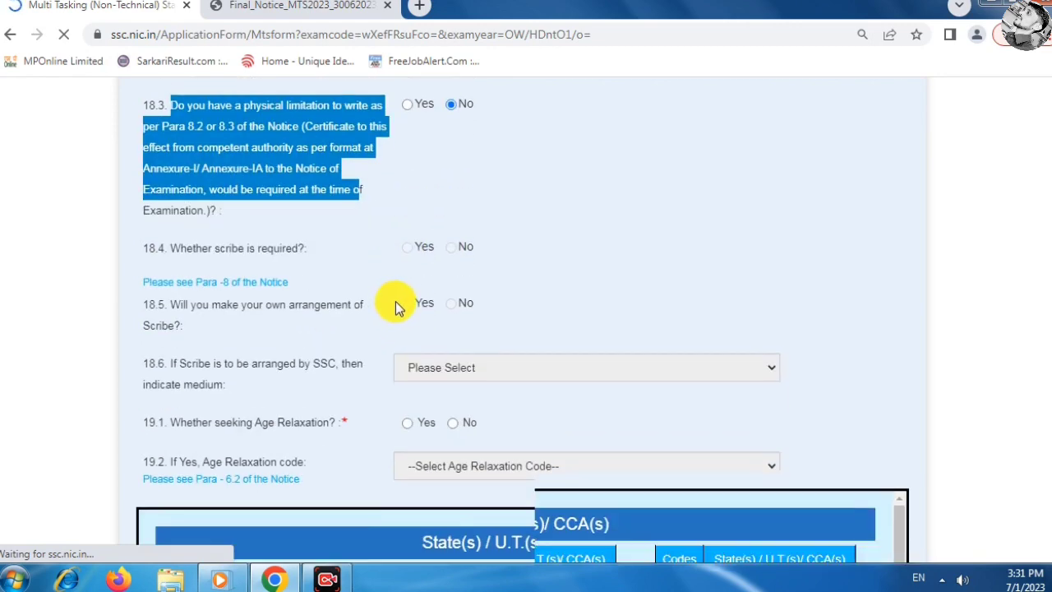
{"action": "scroll", "coordinate": [395, 300], "scroll_direction": "down", "scroll_amount": 2}
{"action": "left_click_drag", "start_coordinate": [180, 256], "coordinate": [342, 265]}
{"action": "left_click", "coordinate": [417, 259]}
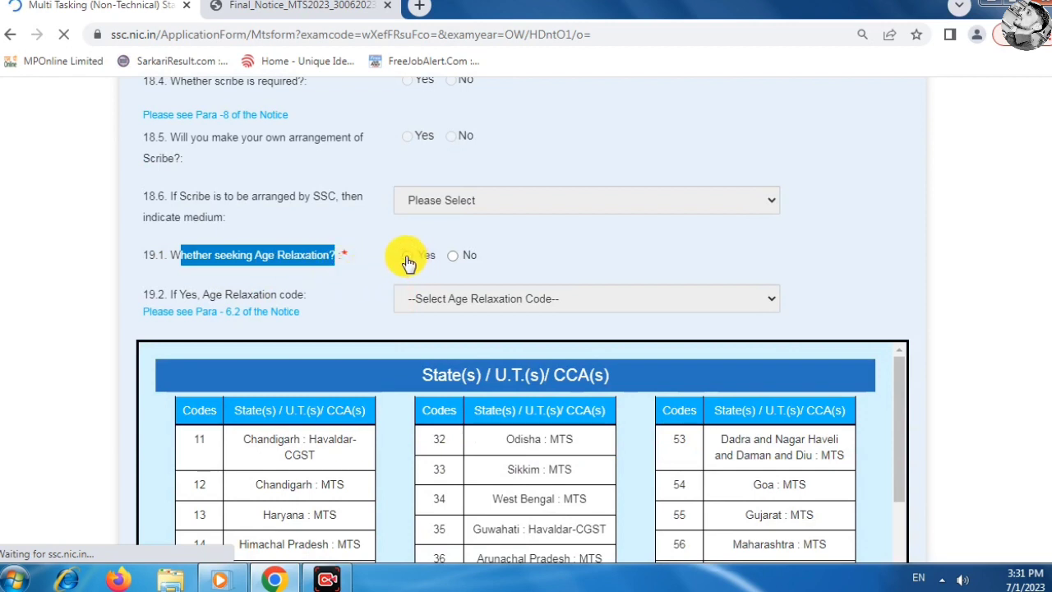
{"action": "left_click", "coordinate": [500, 302]}
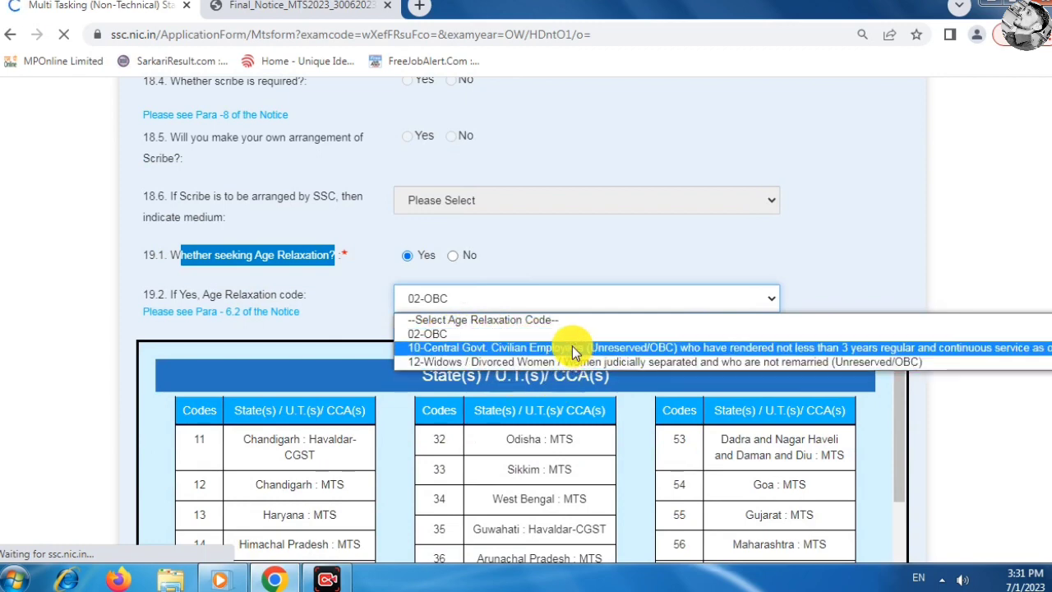
{"action": "left_click", "coordinate": [473, 332]}
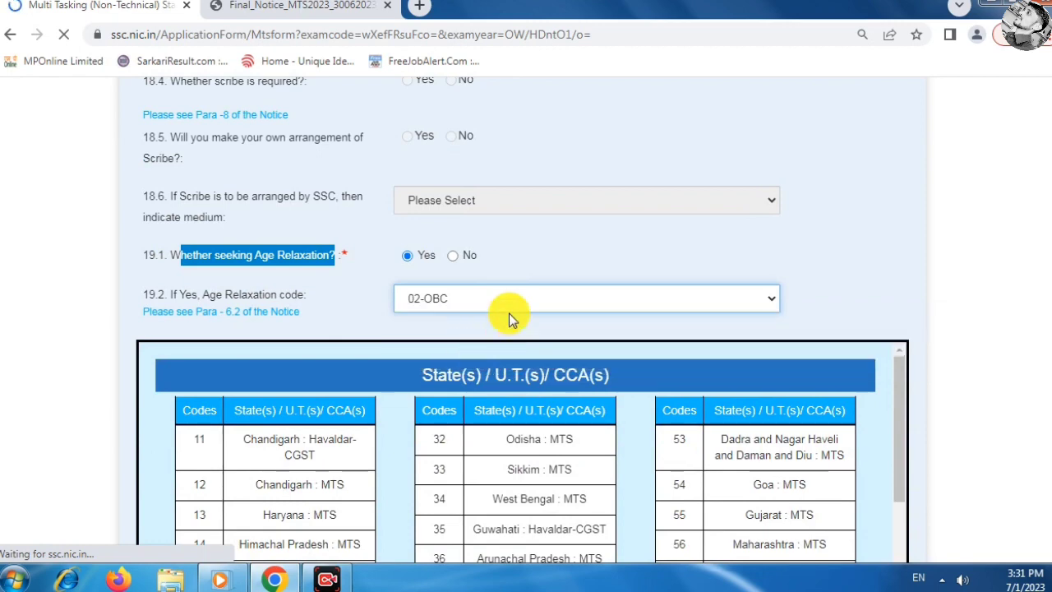
- Answer No to question 19.1 on seeking age relaxation
{"action": "left_click", "coordinate": [453, 257]}
{"action": "scroll", "coordinate": [493, 271], "scroll_direction": "down", "scroll_amount": 1}
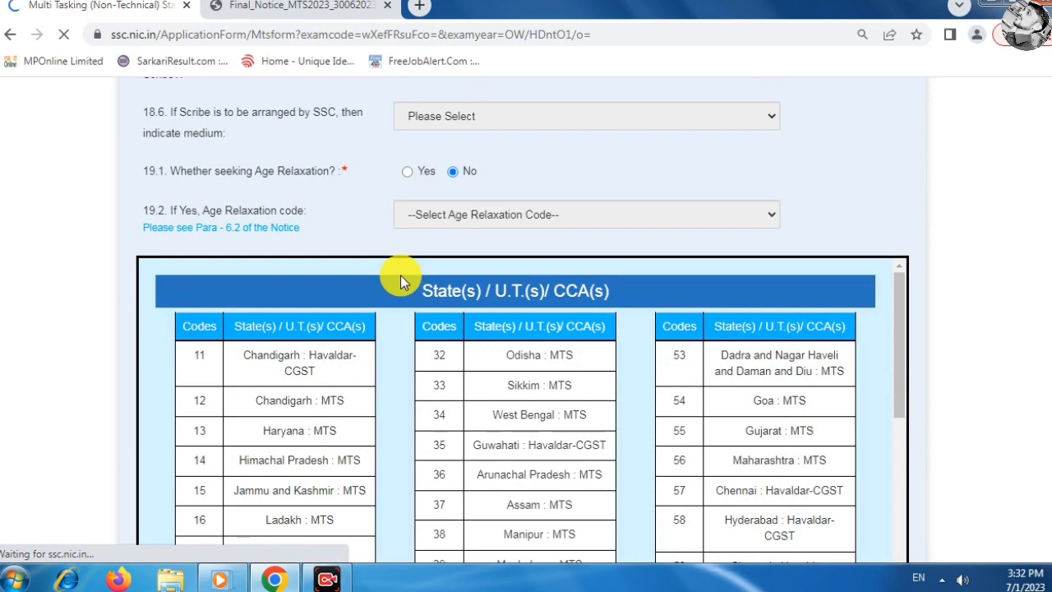
- Examine the State/UT/CCA preference boxes and the code list, including the entries for Bhopal and Madhya Pradesh
{"action": "scroll", "coordinate": [986, 279], "scroll_direction": "down", "scroll_amount": 3}
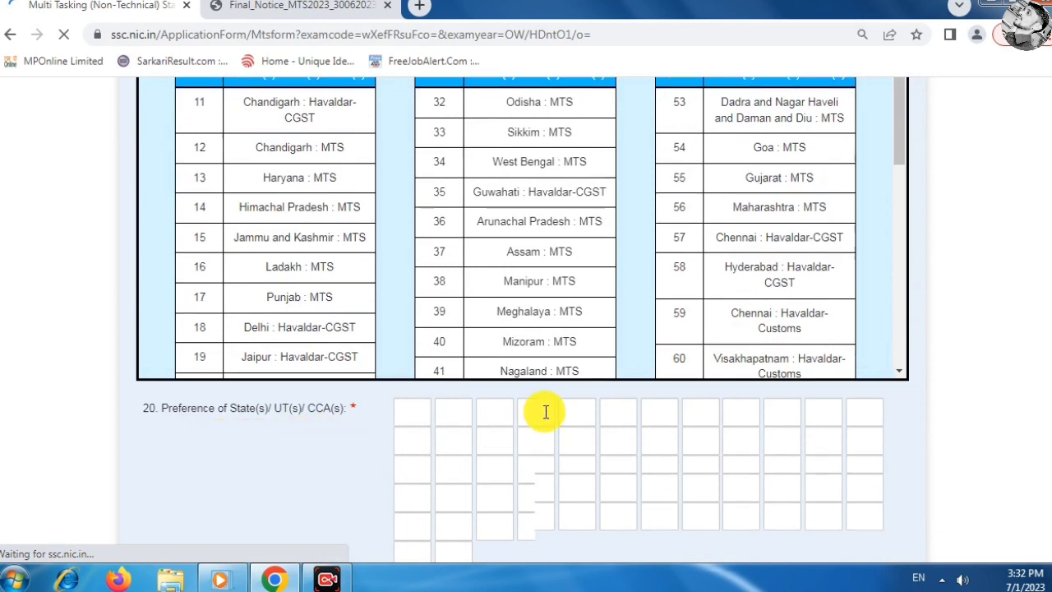
{"action": "scroll", "coordinate": [545, 411], "scroll_direction": "down", "scroll_amount": 1}
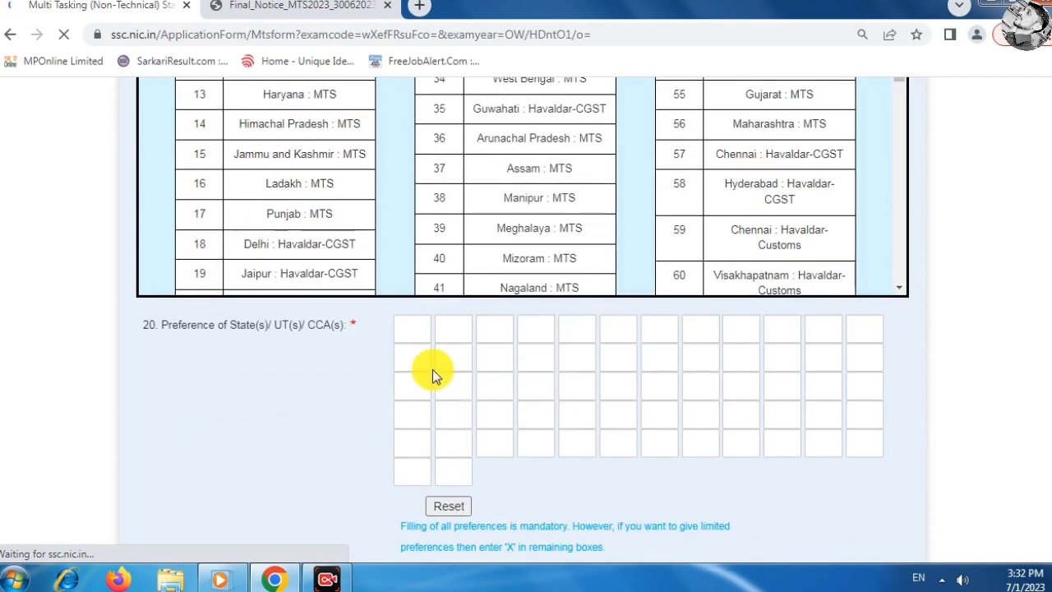
{"action": "scroll", "coordinate": [518, 329], "scroll_direction": "up", "scroll_amount": 2}
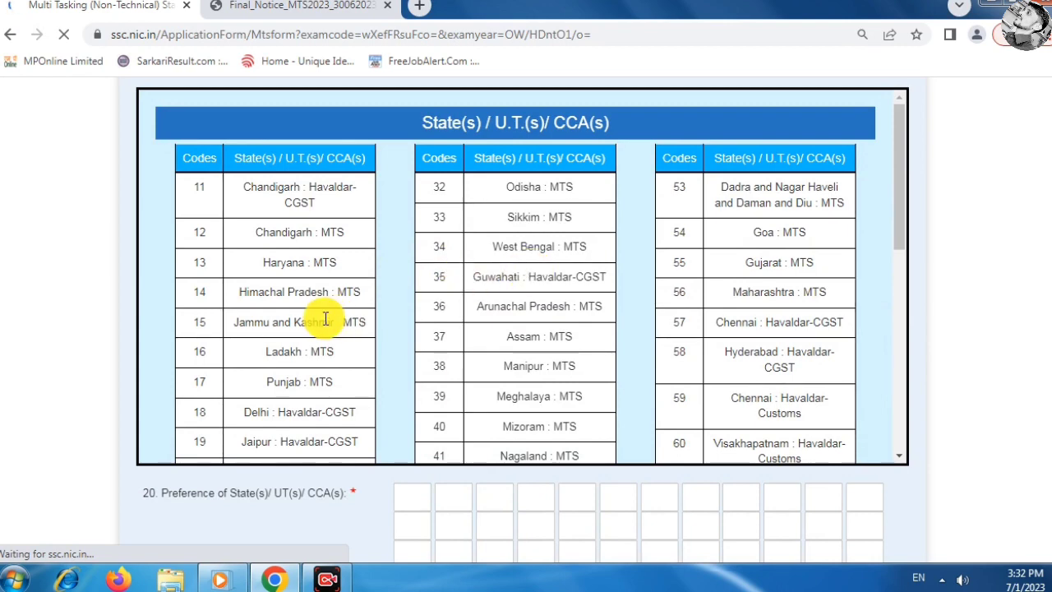
{"action": "scroll", "coordinate": [327, 321], "scroll_direction": "down", "scroll_amount": 2}
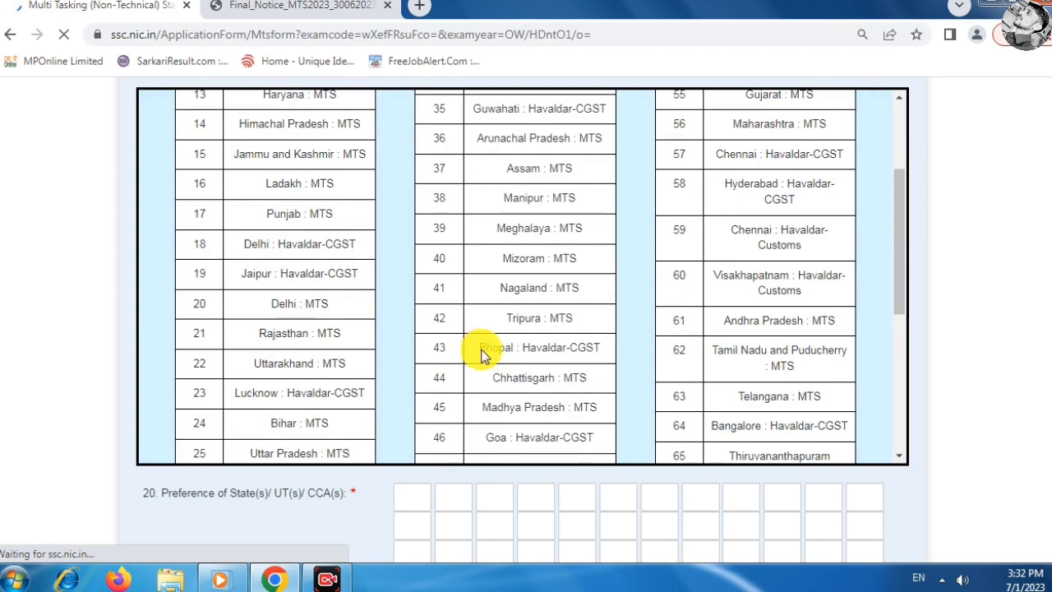
{"action": "left_click_drag", "start_coordinate": [481, 349], "coordinate": [600, 352]}
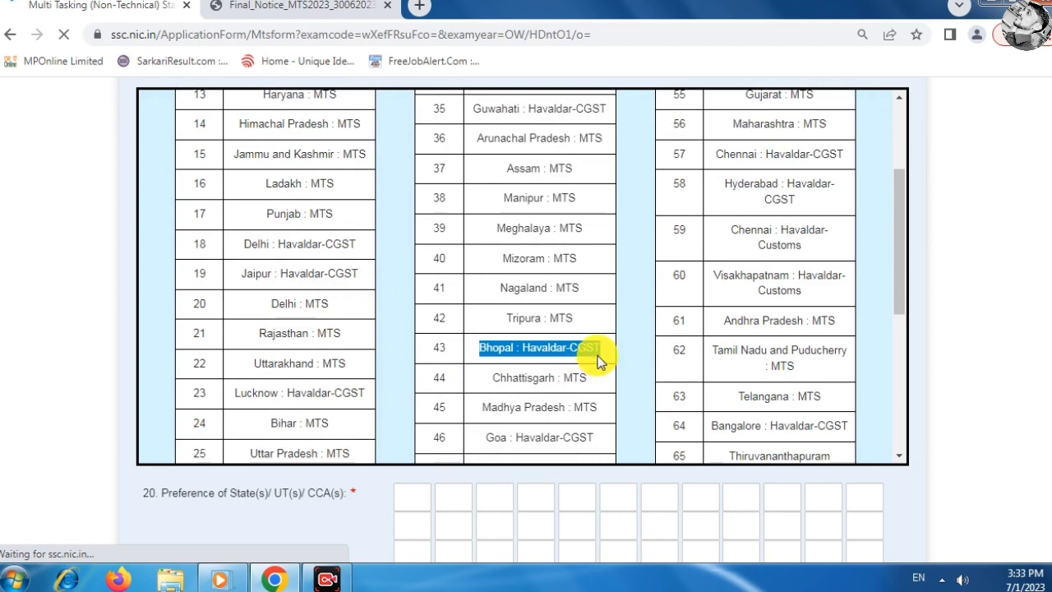
{"action": "left_click_drag", "start_coordinate": [483, 406], "coordinate": [593, 407]}
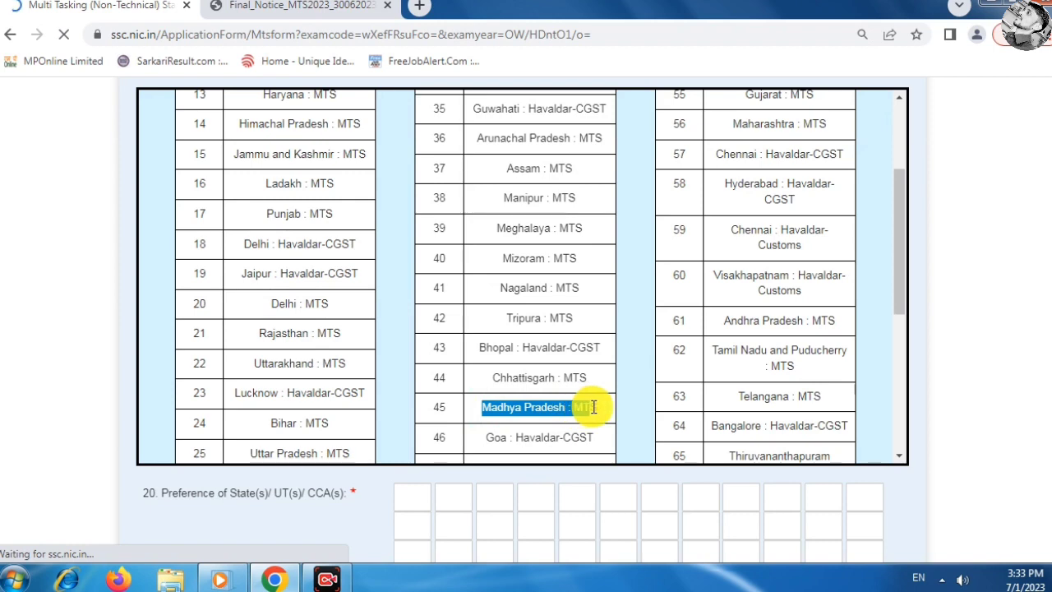
{"action": "left_click", "coordinate": [590, 405]}
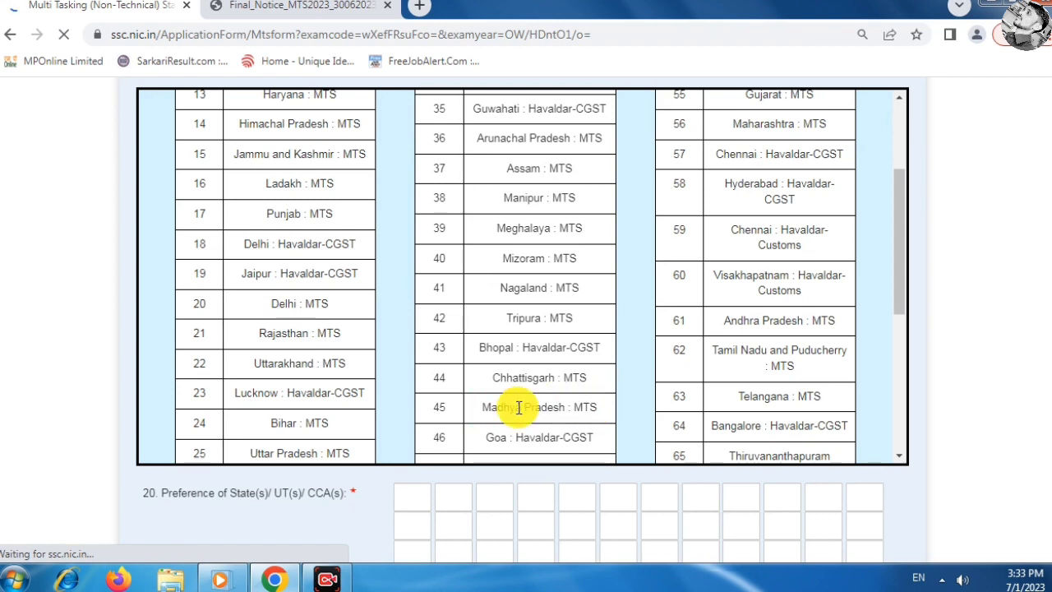
- Enter 45 (Madhya Pradesh : MTS) and 43 (Bhopal : Havaldar-CGST) as the first and second State/UT/CCA preferences
{"action": "left_click_drag", "start_coordinate": [477, 406], "coordinate": [602, 410]}
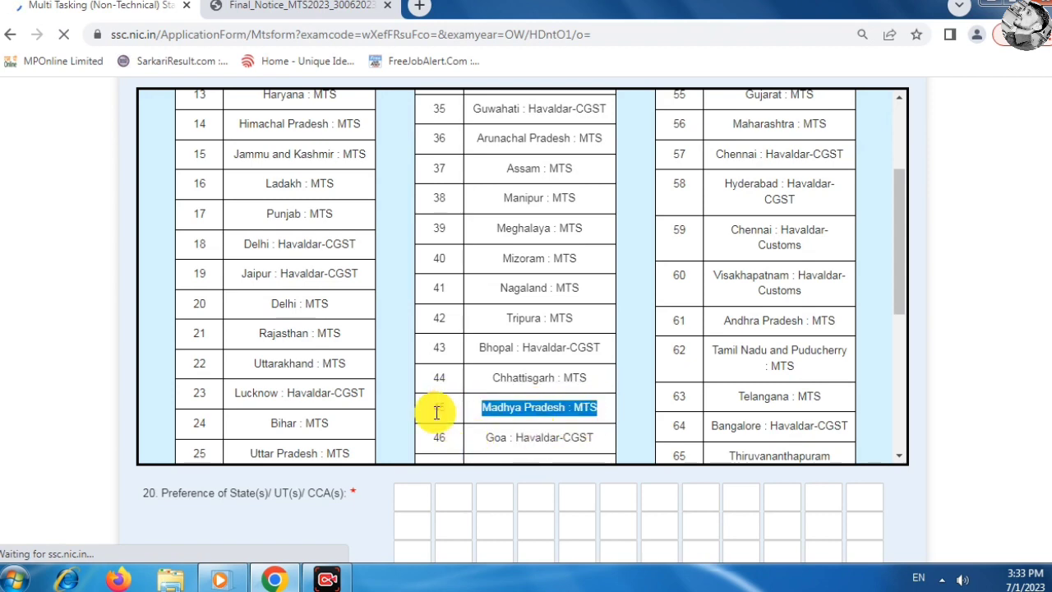
{"action": "left_click", "coordinate": [410, 491]}
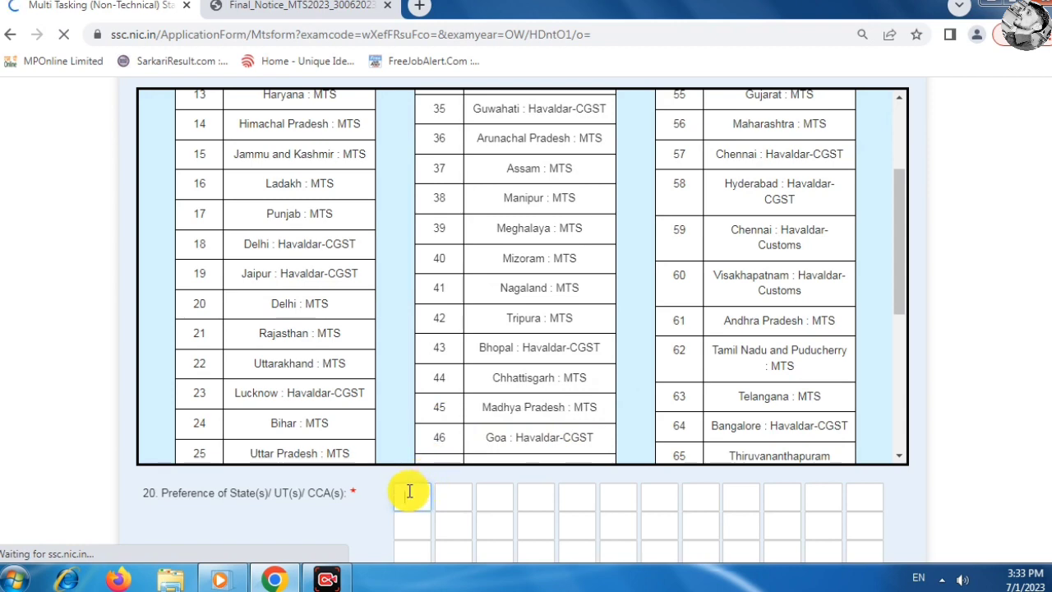
{"action": "type", "text": "45"}
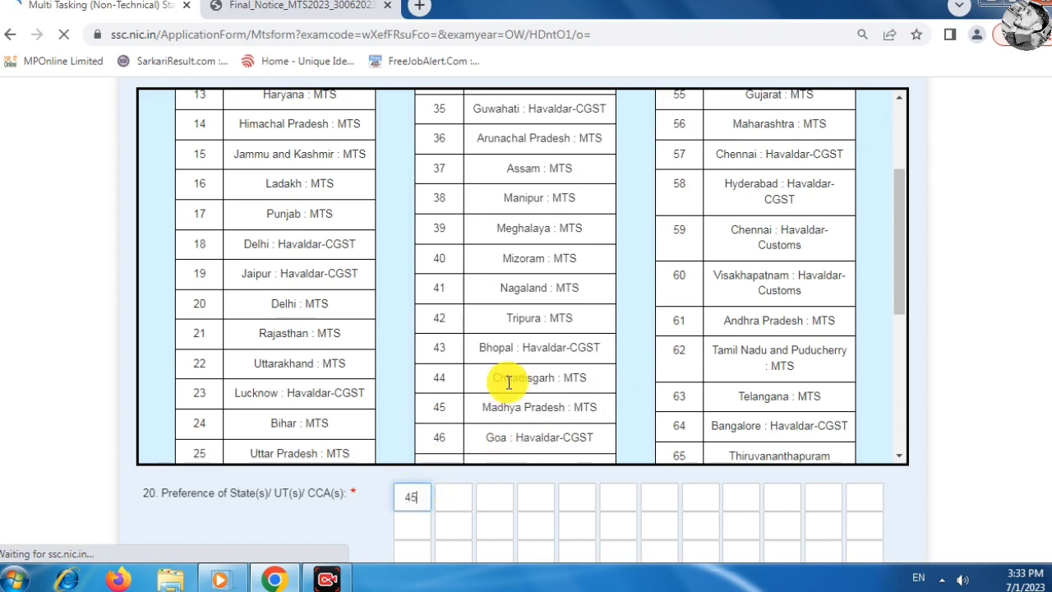
{"action": "left_click_drag", "start_coordinate": [481, 347], "coordinate": [601, 348]}
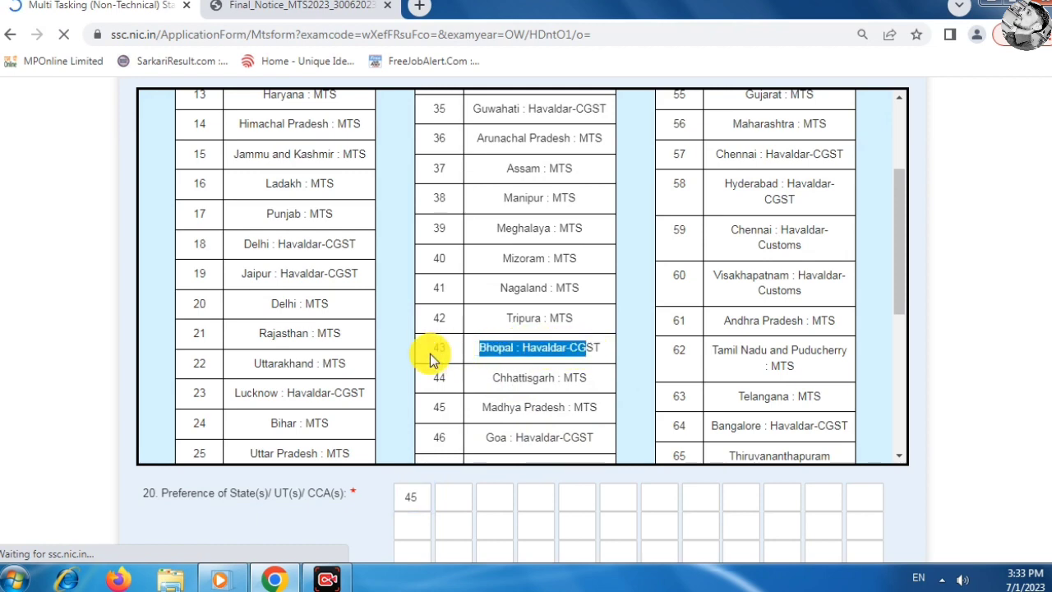
{"action": "left_click", "coordinate": [452, 493]}
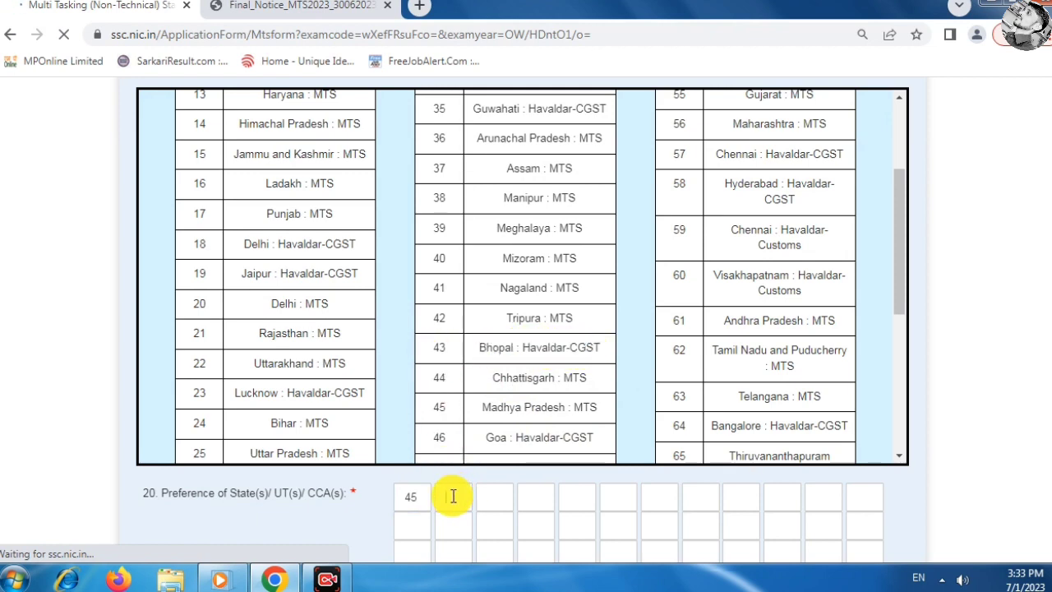
{"action": "type", "text": "43"}
- Look up Delhi : MTS in the code list and enter its code 20 as the third State/UT/CCA preference
{"action": "left_click", "coordinate": [497, 501]}
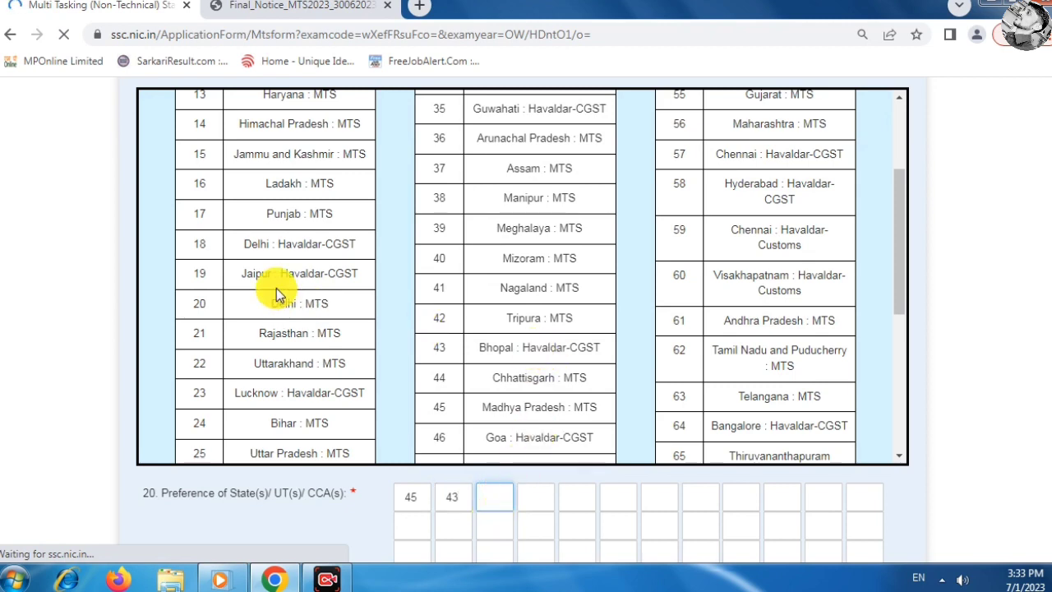
{"action": "scroll", "coordinate": [277, 289], "scroll_direction": "up", "scroll_amount": 3}
{"action": "scroll", "coordinate": [300, 271], "scroll_direction": "down", "scroll_amount": 1}
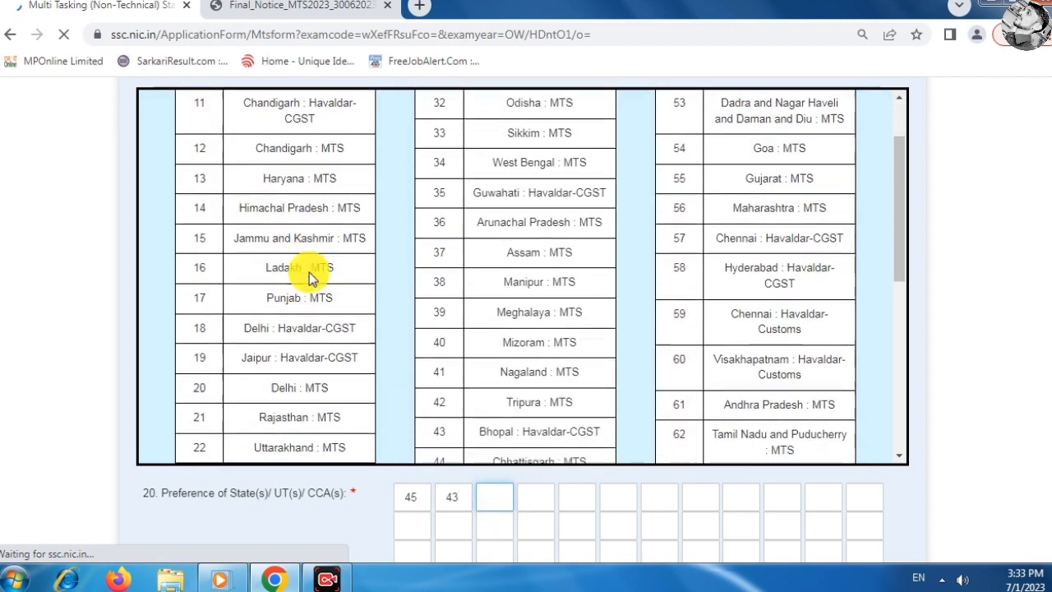
{"action": "scroll", "coordinate": [324, 273], "scroll_direction": "down", "scroll_amount": 1}
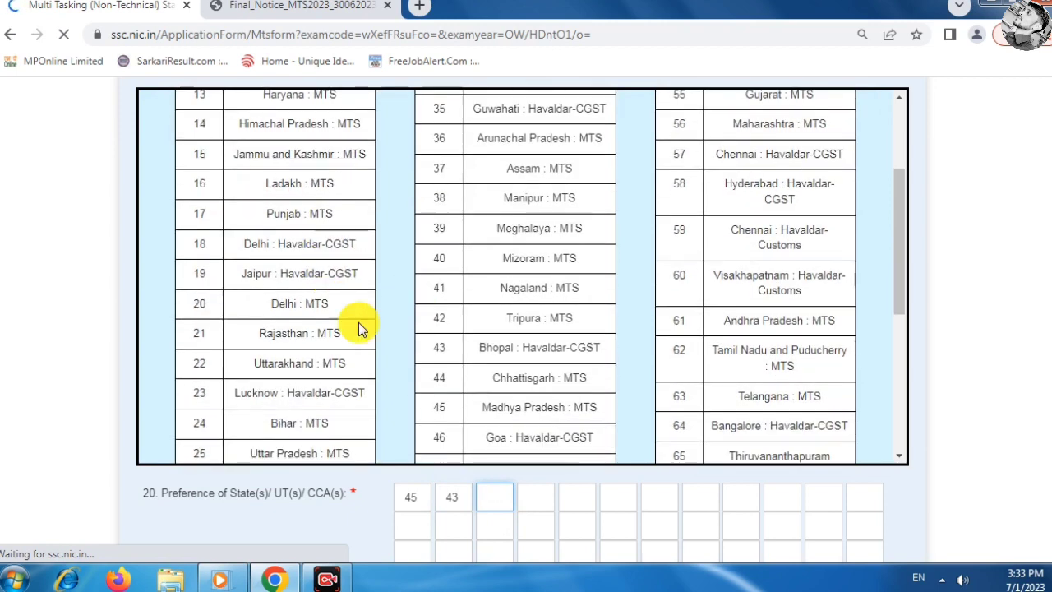
{"action": "left_click_drag", "start_coordinate": [276, 304], "coordinate": [341, 305]}
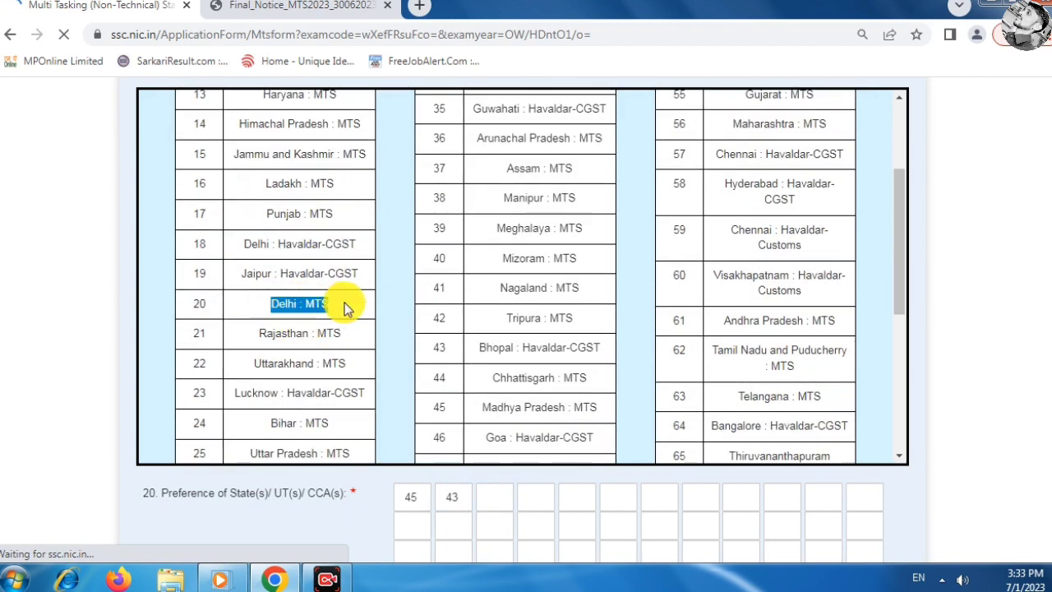
{"action": "left_click", "coordinate": [493, 497]}
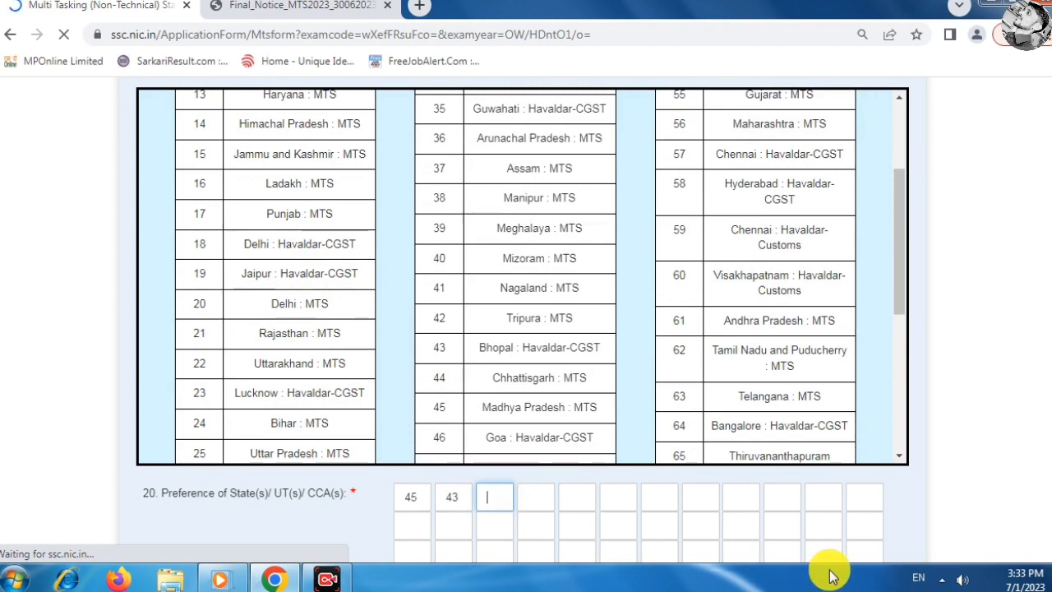
{"action": "type", "text": "20"}
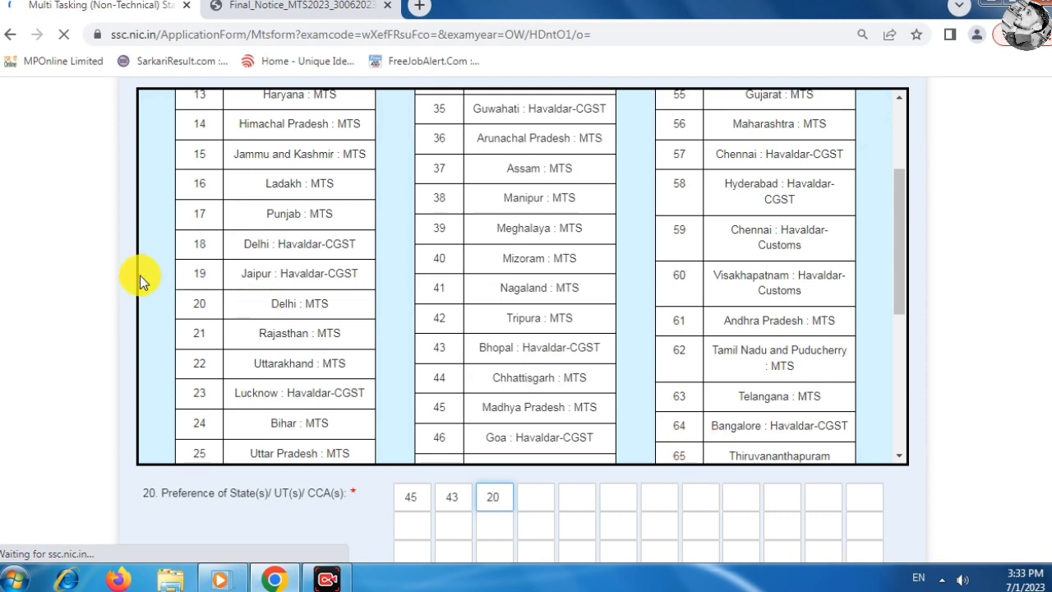
- Enter 17 (Punjab : MTS) as the fourth State/UT/CCA preference
{"action": "double_click", "coordinate": [200, 304]}
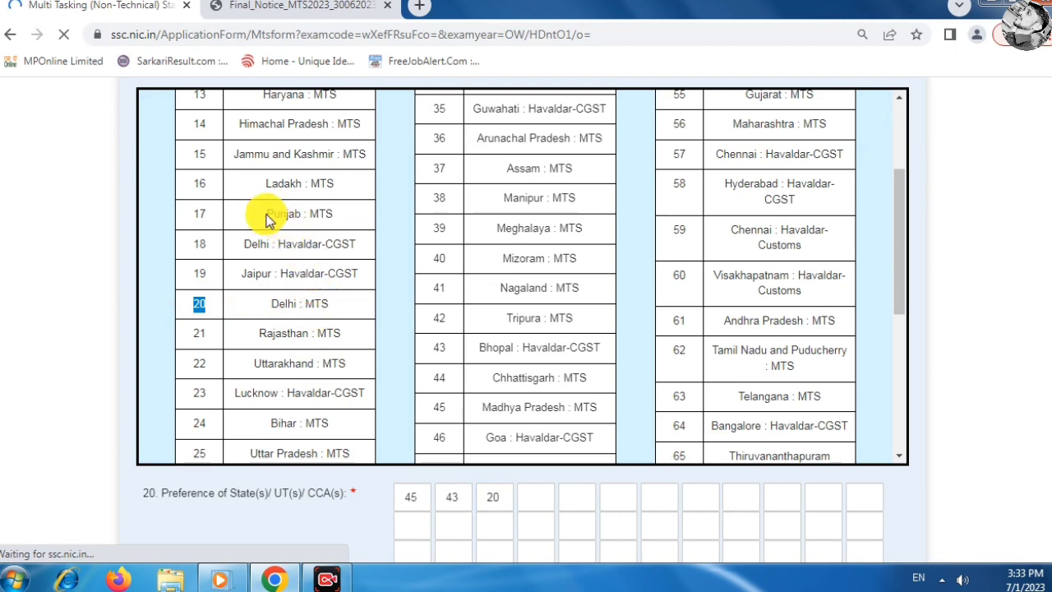
{"action": "left_click_drag", "start_coordinate": [266, 213], "coordinate": [344, 216]}
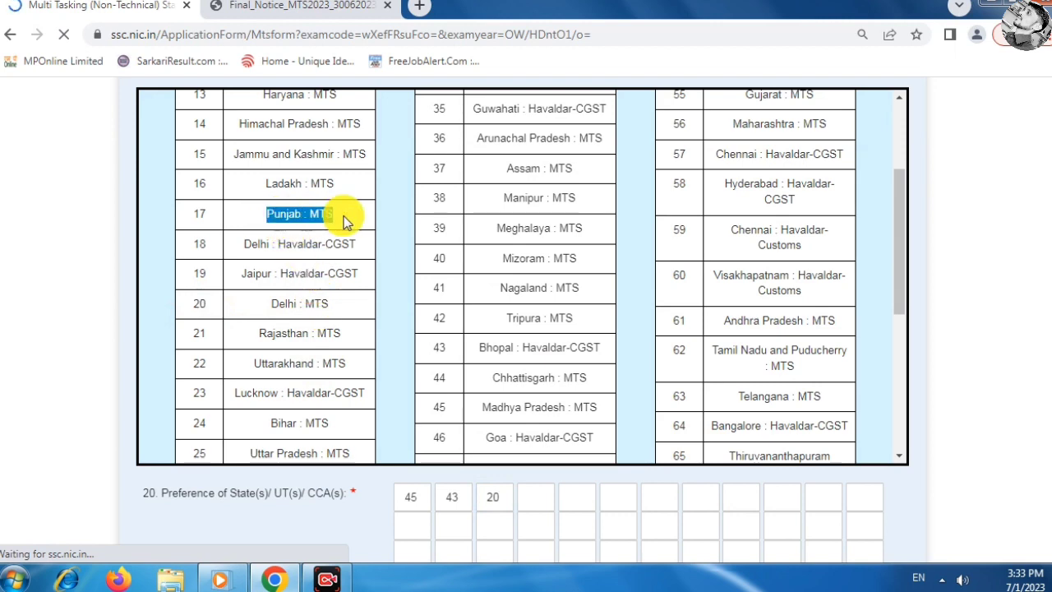
{"action": "left_click", "coordinate": [196, 215]}
{"action": "left_click", "coordinate": [531, 505]}
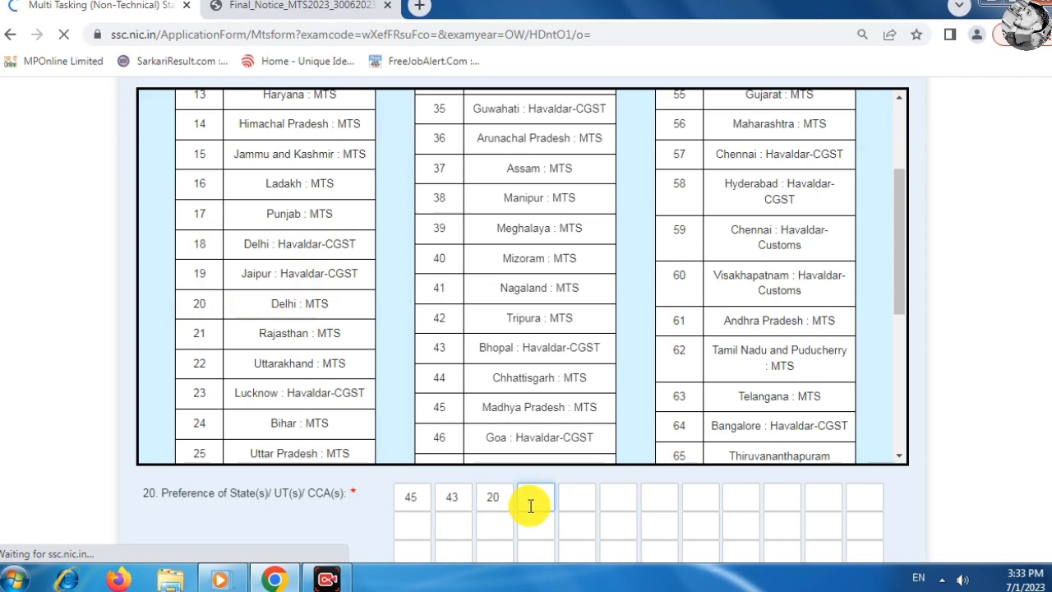
{"action": "type", "text": "17"}
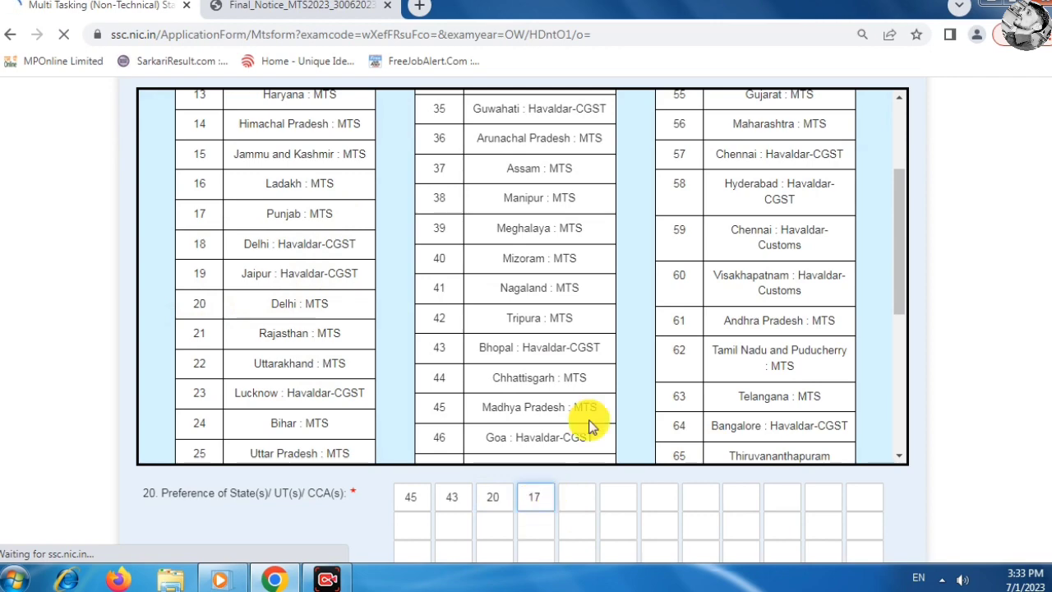
- Set the Highest Educational Qualification in question 21 to Matriculation/ 10th Class Pass(1)
{"action": "scroll", "coordinate": [657, 351], "scroll_direction": "down", "scroll_amount": 4}
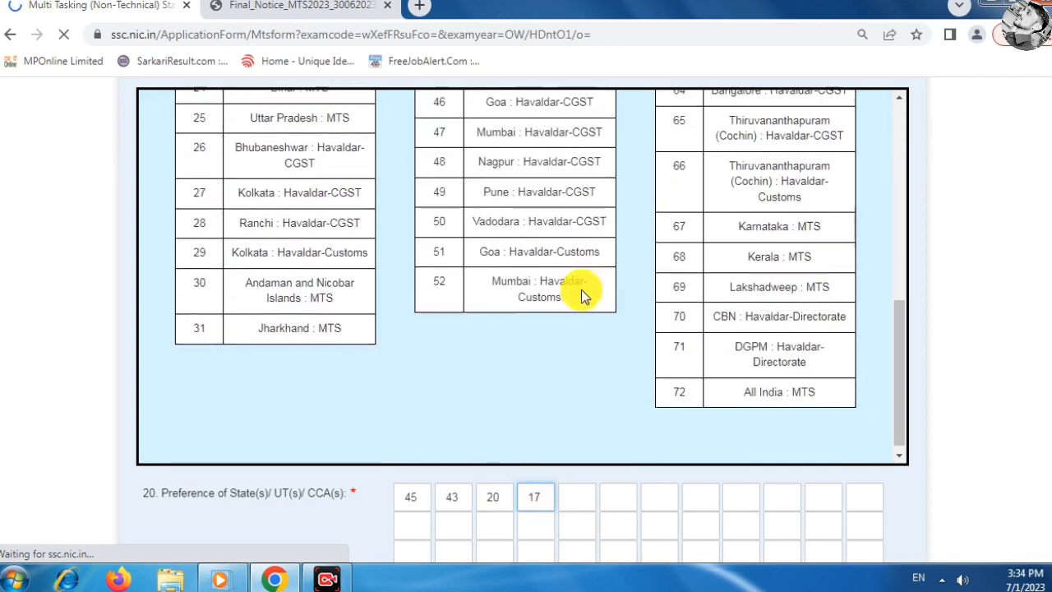
{"action": "scroll", "coordinate": [581, 289], "scroll_direction": "up", "scroll_amount": 5}
{"action": "scroll", "coordinate": [586, 278], "scroll_direction": "up", "scroll_amount": 2}
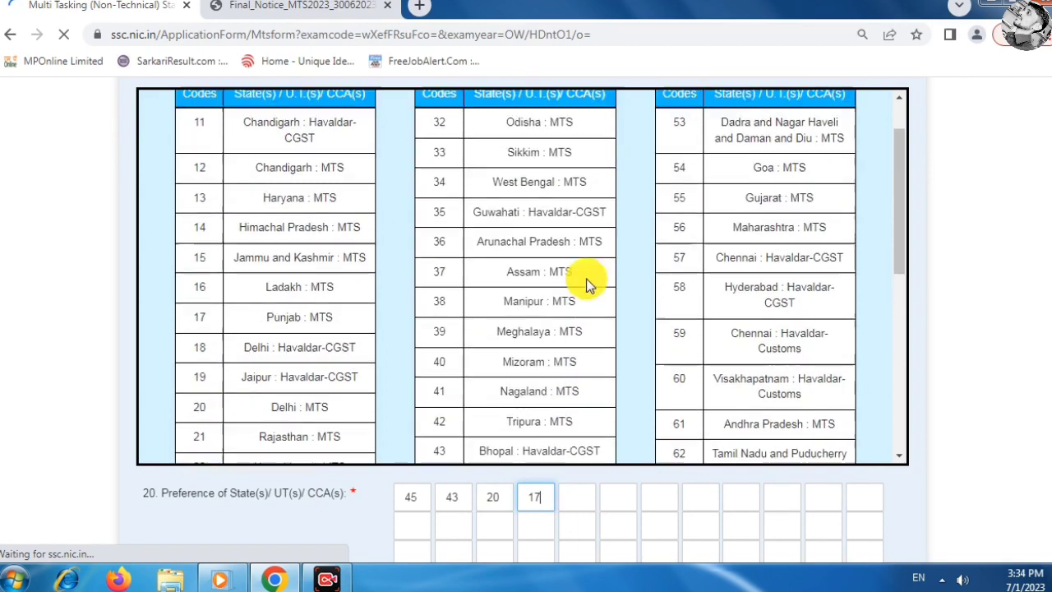
{"action": "left_click_drag", "start_coordinate": [898, 172], "coordinate": [1009, 368]}
{"action": "scroll", "coordinate": [734, 387], "scroll_direction": "down", "scroll_amount": 5}
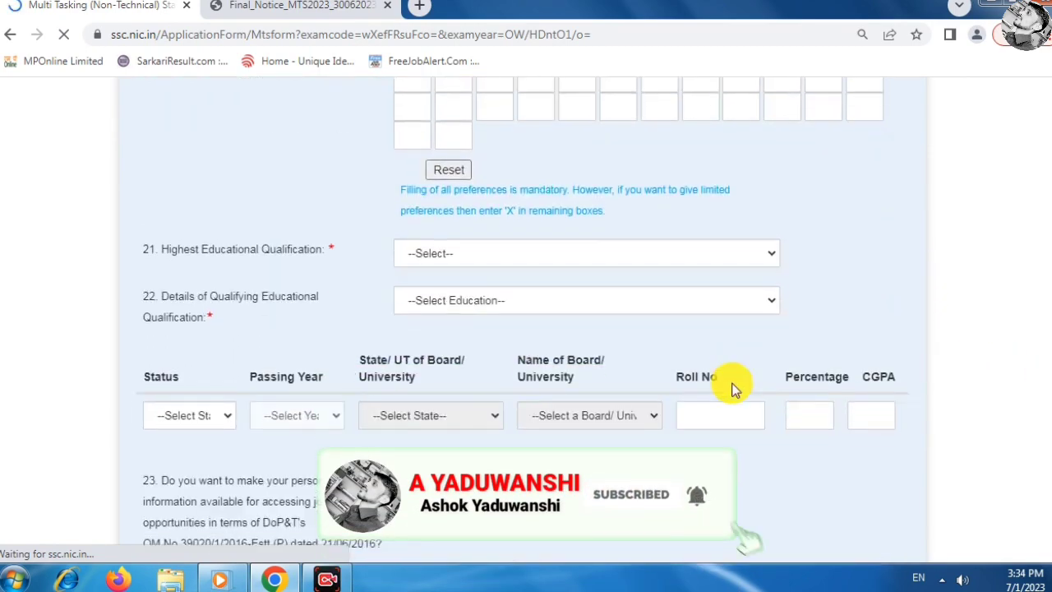
{"action": "left_click", "coordinate": [537, 257]}
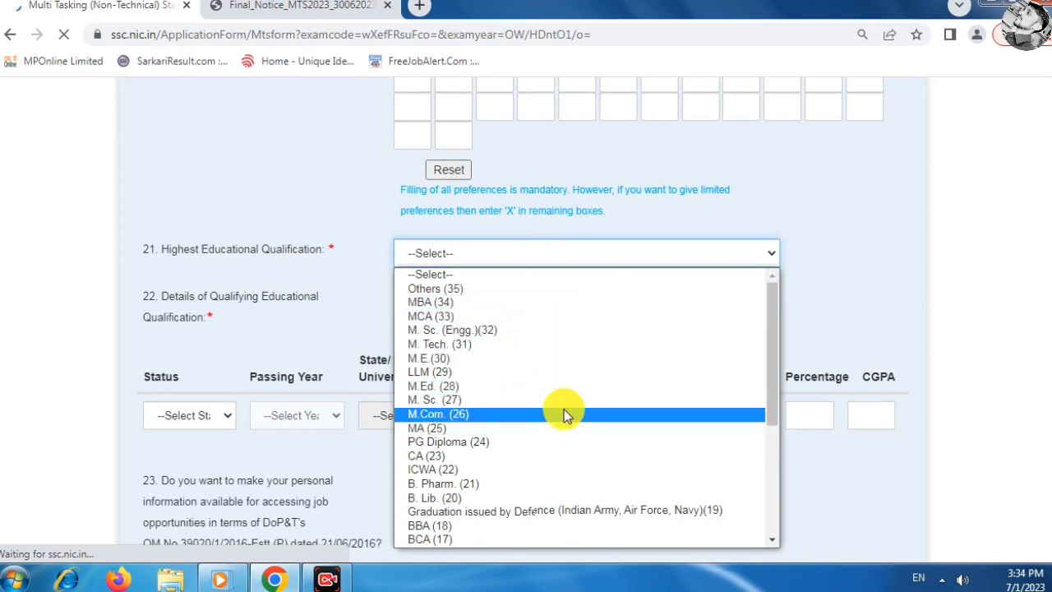
{"action": "scroll", "coordinate": [564, 409], "scroll_direction": "down", "scroll_amount": 5}
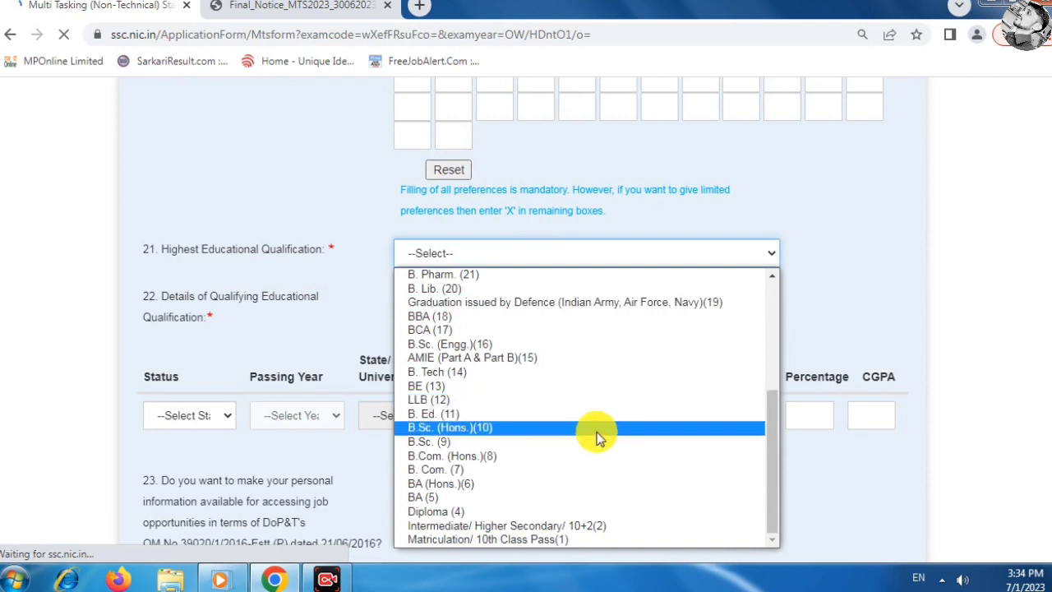
{"action": "left_click", "coordinate": [545, 539]}
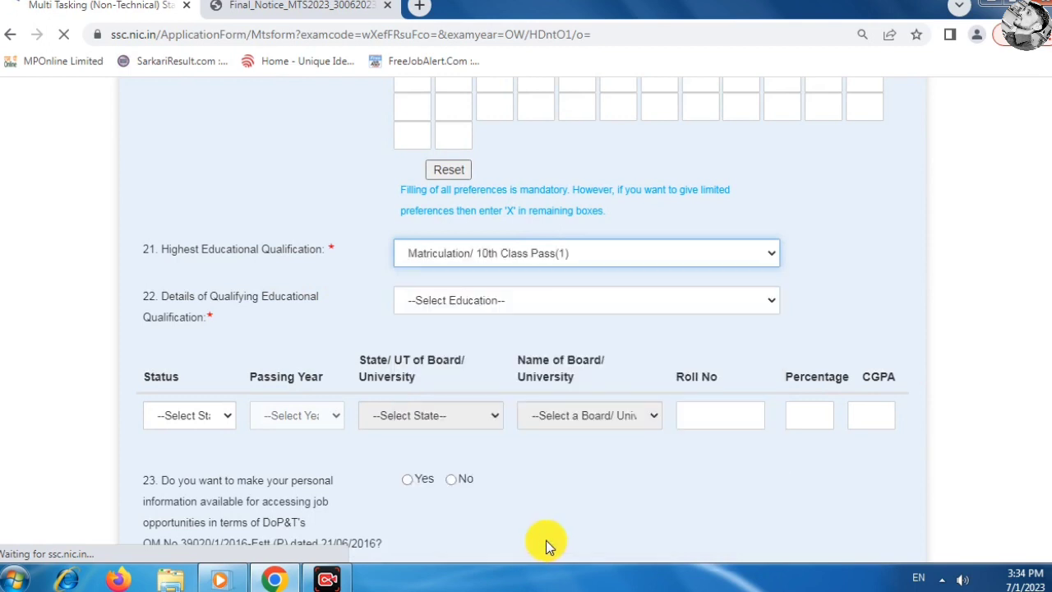
- Set the Highest Educational Qualification to B. Com. (7) and the qualifying educational qualification in question 22 to 10th Standard
{"action": "key", "text": "b"}
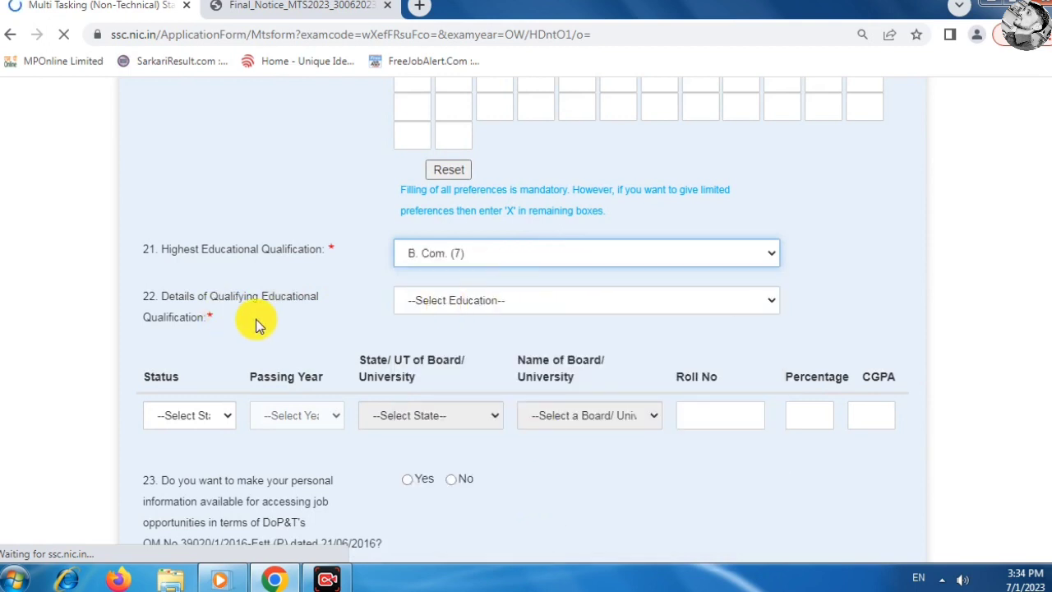
{"action": "left_click", "coordinate": [447, 301]}
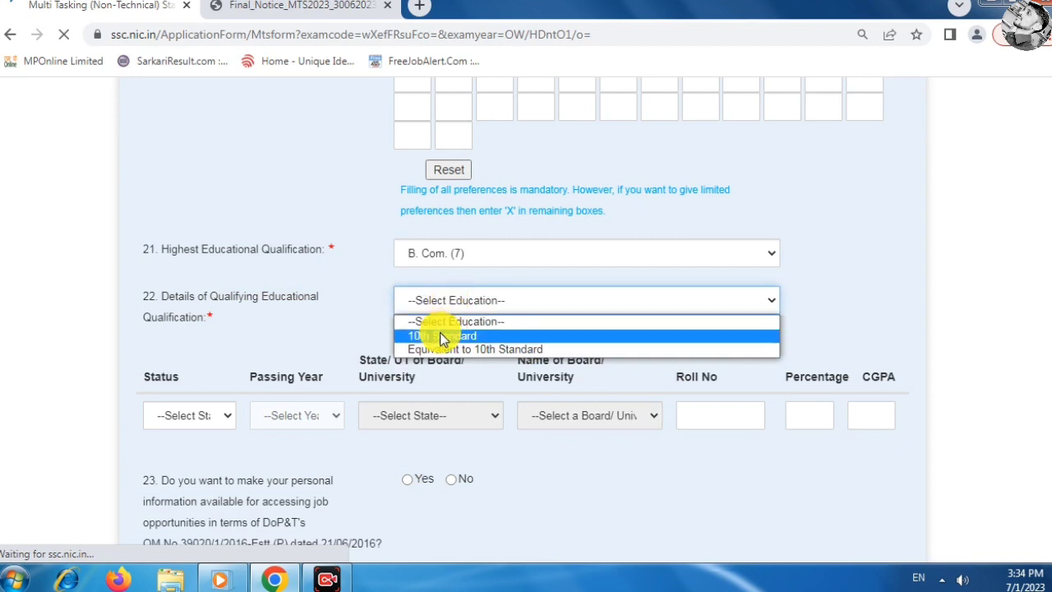
{"action": "left_click", "coordinate": [437, 336]}
- Set the status of the 10th Standard qualification to Passed and go to its percentage entry
{"action": "left_click", "coordinate": [179, 416]}
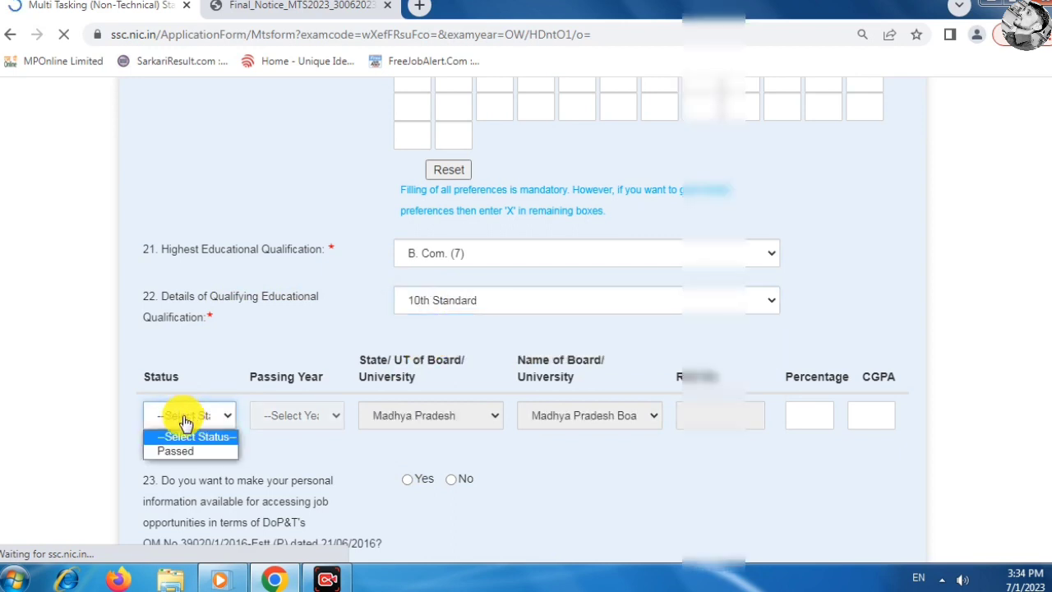
{"action": "left_click", "coordinate": [183, 448]}
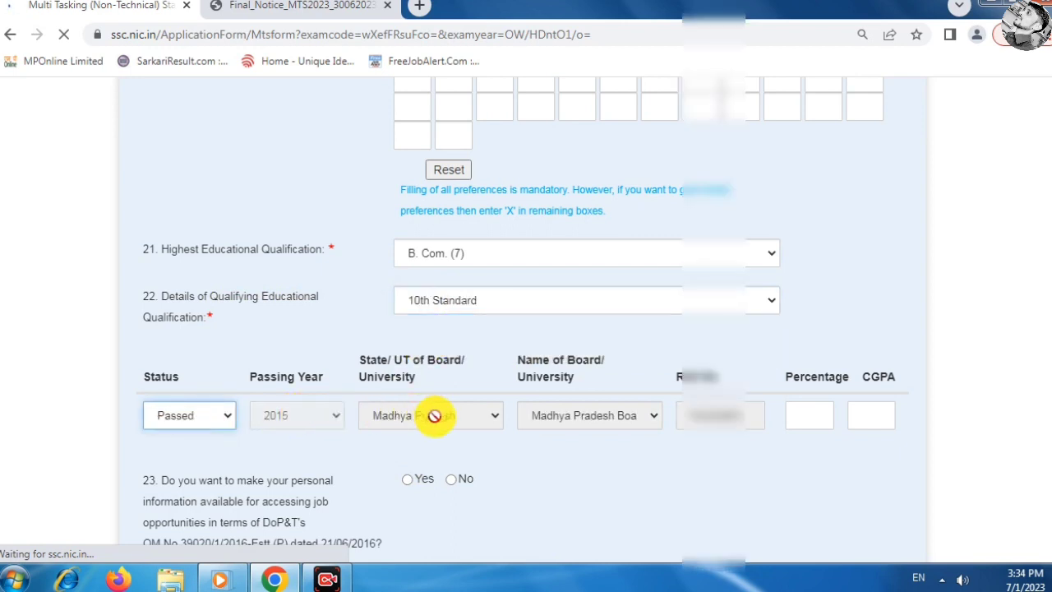
{"action": "left_click", "coordinate": [815, 413]}
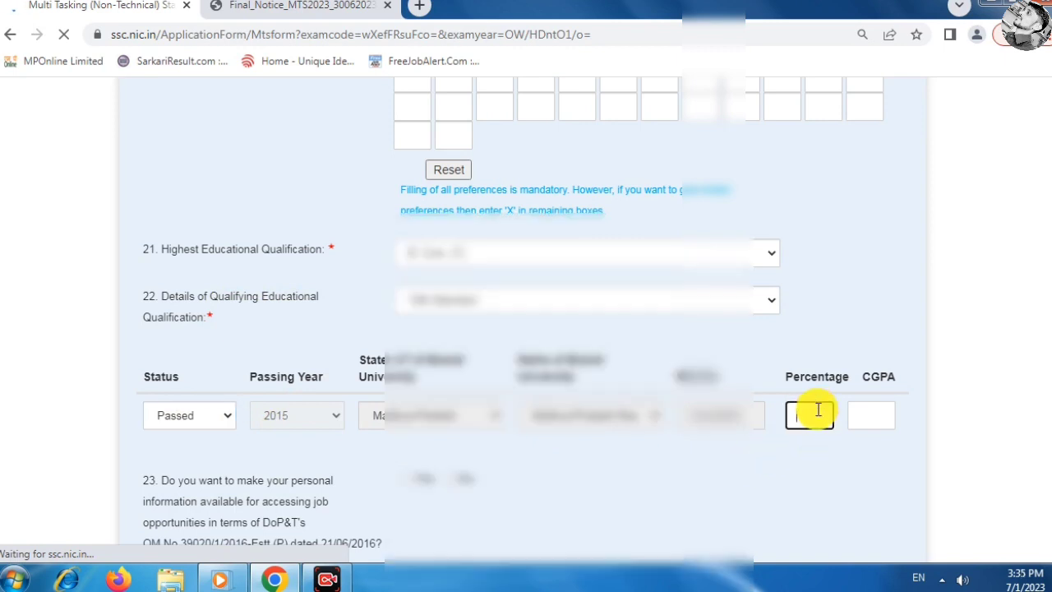
- Answer No to question 23 about making personal information available for accessing job opportunities
{"action": "scroll", "coordinate": [278, 222], "scroll_direction": "down", "scroll_amount": 4}
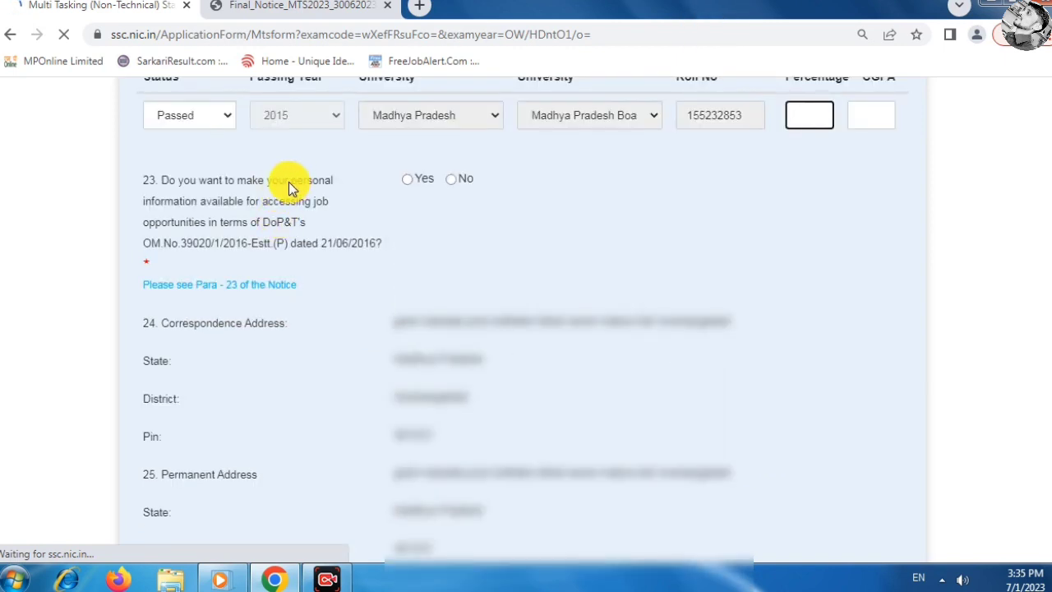
{"action": "left_click_drag", "start_coordinate": [288, 182], "coordinate": [288, 219]}
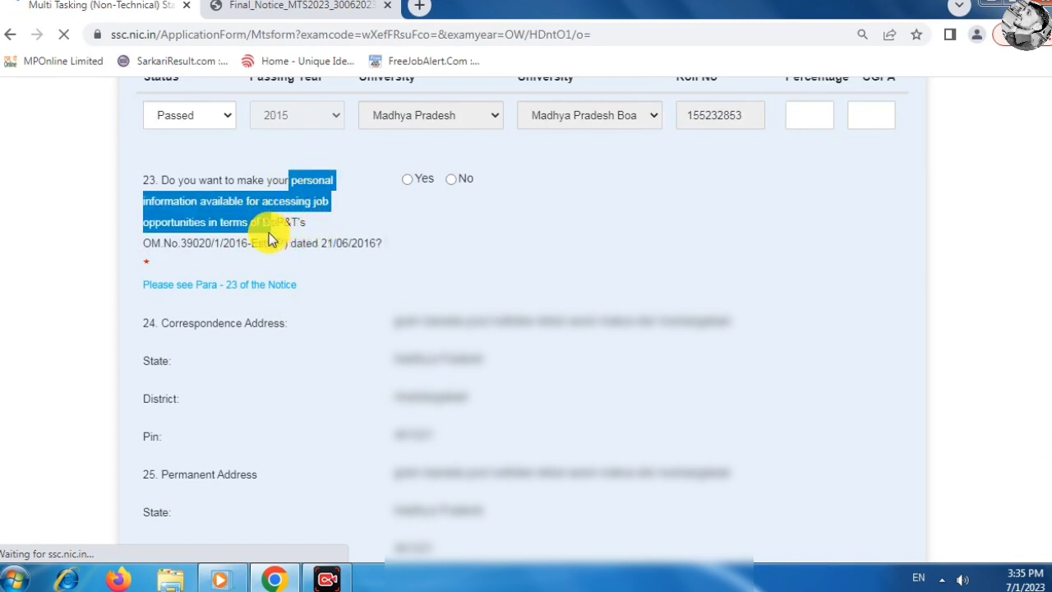
{"action": "left_click", "coordinate": [238, 222]}
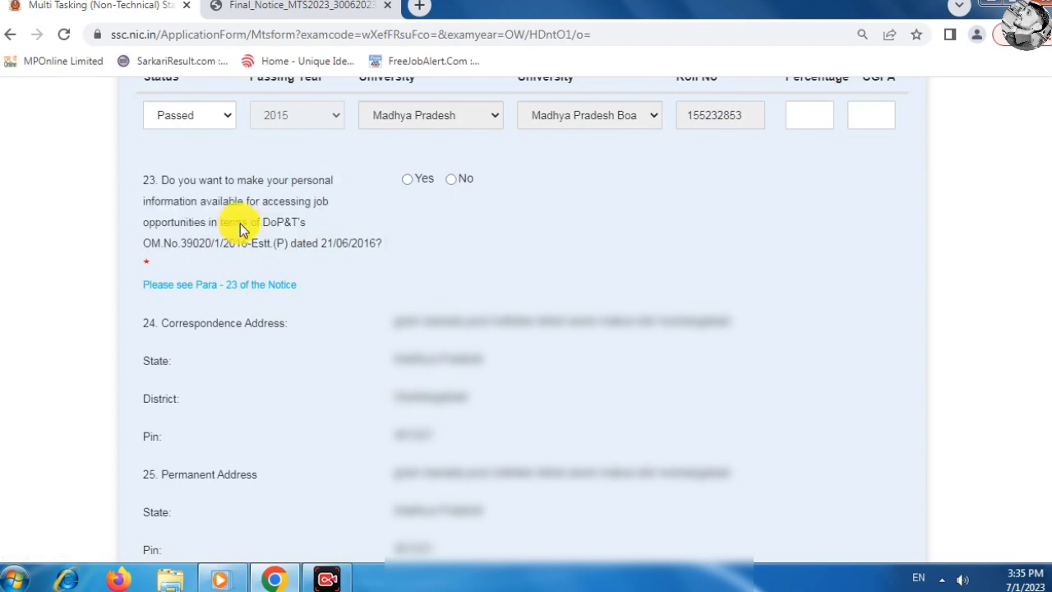
{"action": "left_click", "coordinate": [451, 183]}
- Examine the photograph's date, file size and image size requirements and the signature's allowed file size
{"action": "scroll", "coordinate": [512, 237], "scroll_direction": "down", "scroll_amount": 8}
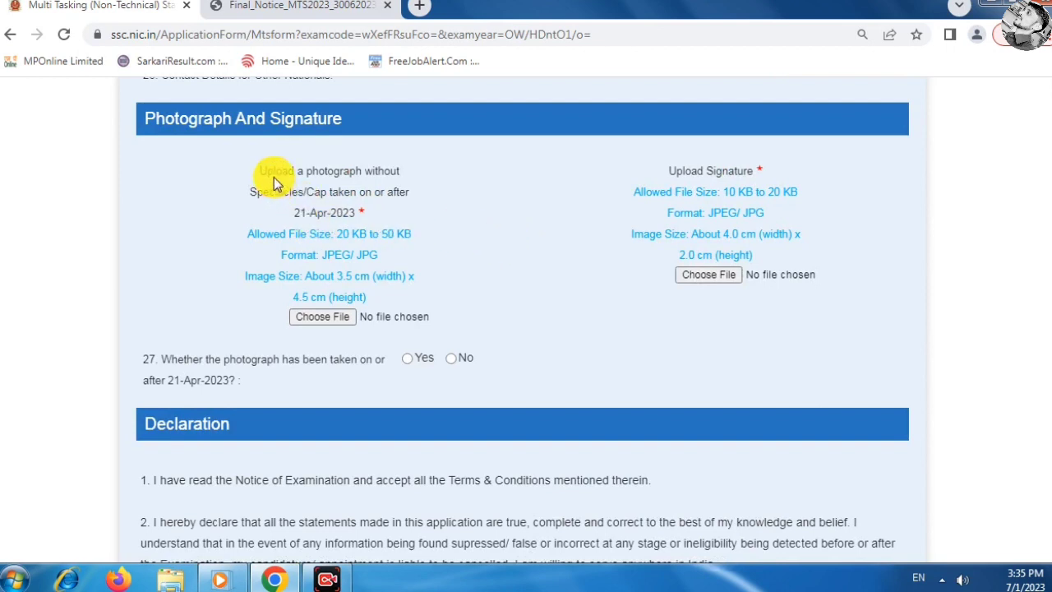
{"action": "left_click_drag", "start_coordinate": [257, 175], "coordinate": [395, 208]}
{"action": "left_click", "coordinate": [384, 216]}
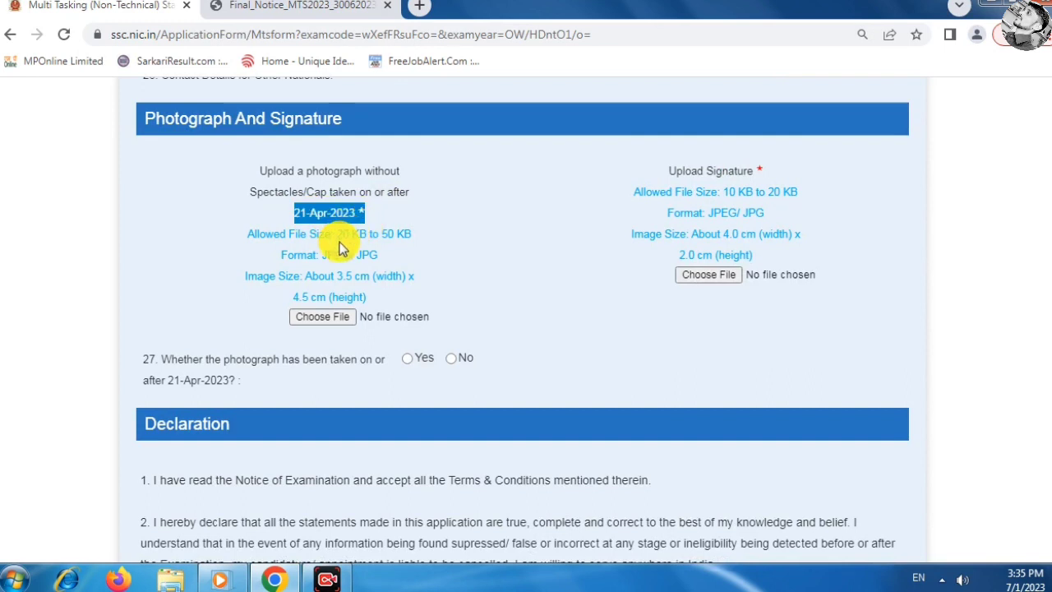
{"action": "left_click_drag", "start_coordinate": [337, 235], "coordinate": [416, 237]}
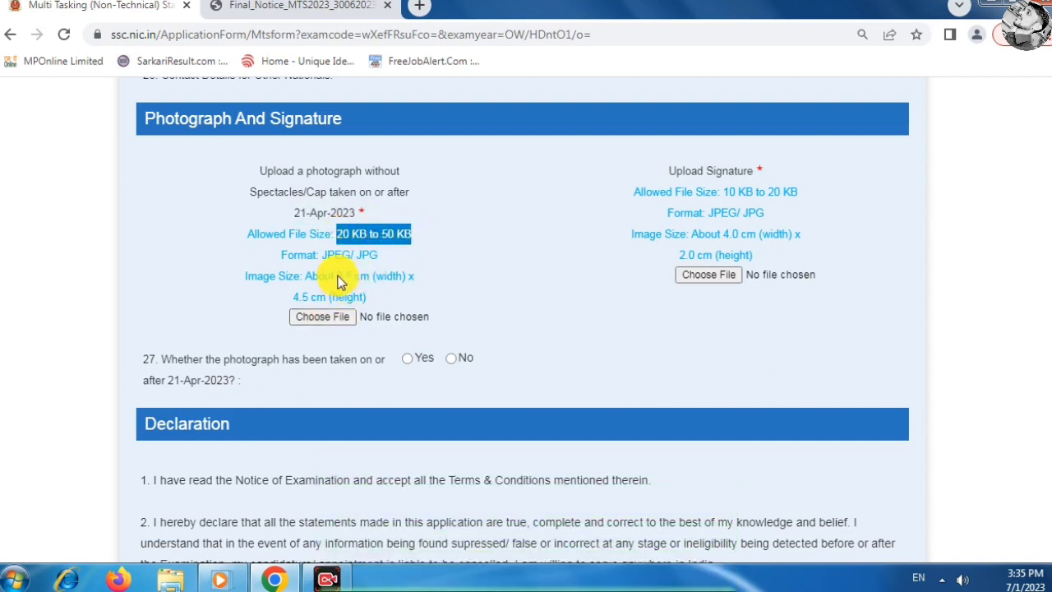
{"action": "left_click_drag", "start_coordinate": [336, 276], "coordinate": [383, 280]}
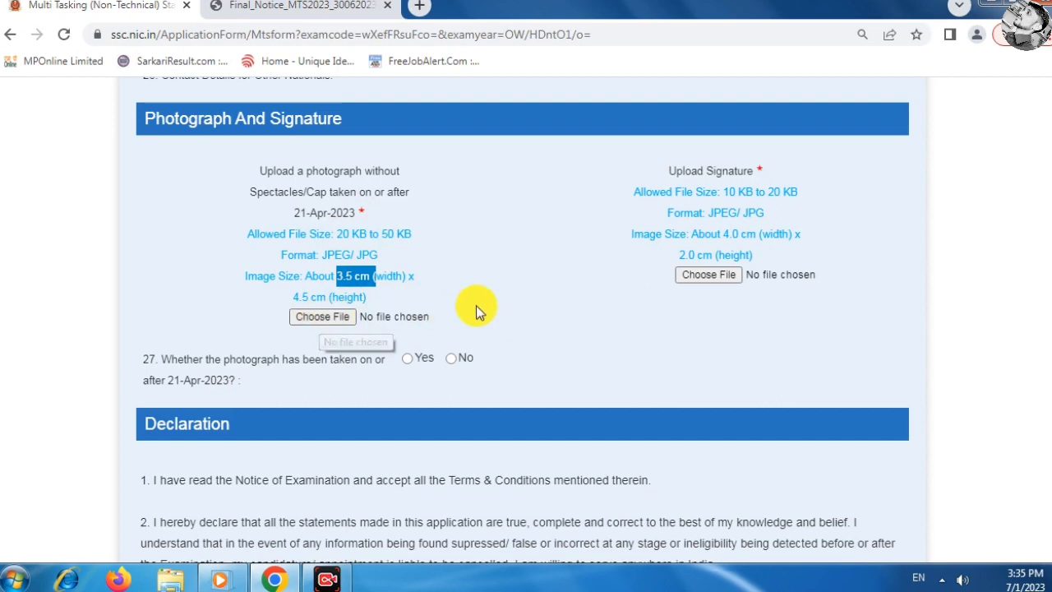
{"action": "left_click_drag", "start_coordinate": [722, 191], "coordinate": [794, 198]}
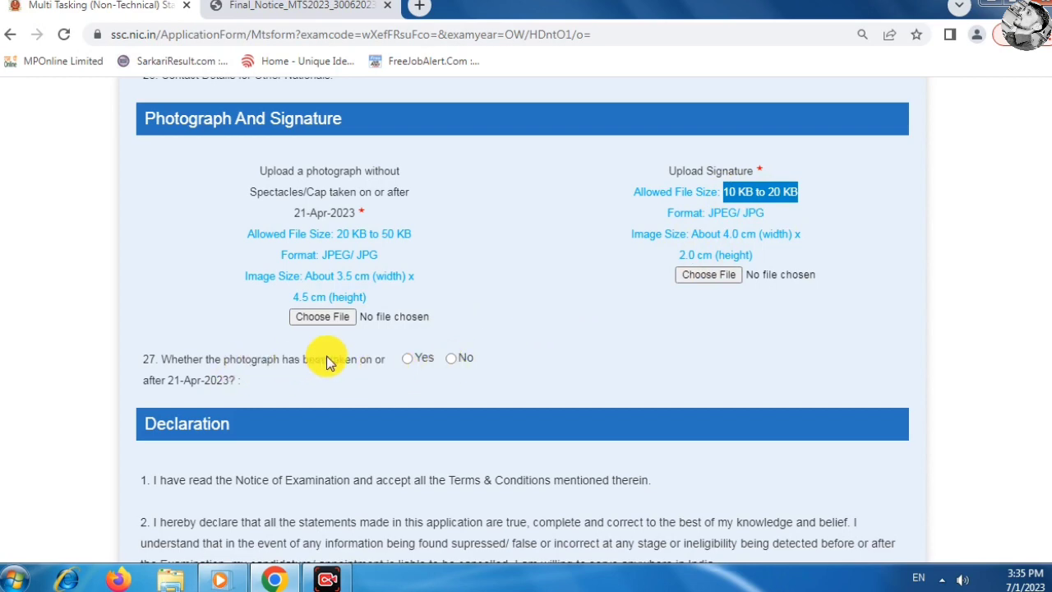
- Answer Yes to question 27 on whether the photograph was taken on or after 21-Apr-2023, and agree to the declaration
{"action": "left_click_drag", "start_coordinate": [303, 359], "coordinate": [413, 359]}
{"action": "left_click", "coordinate": [407, 358]}
{"action": "scroll", "coordinate": [614, 309], "scroll_direction": "down", "scroll_amount": 3}
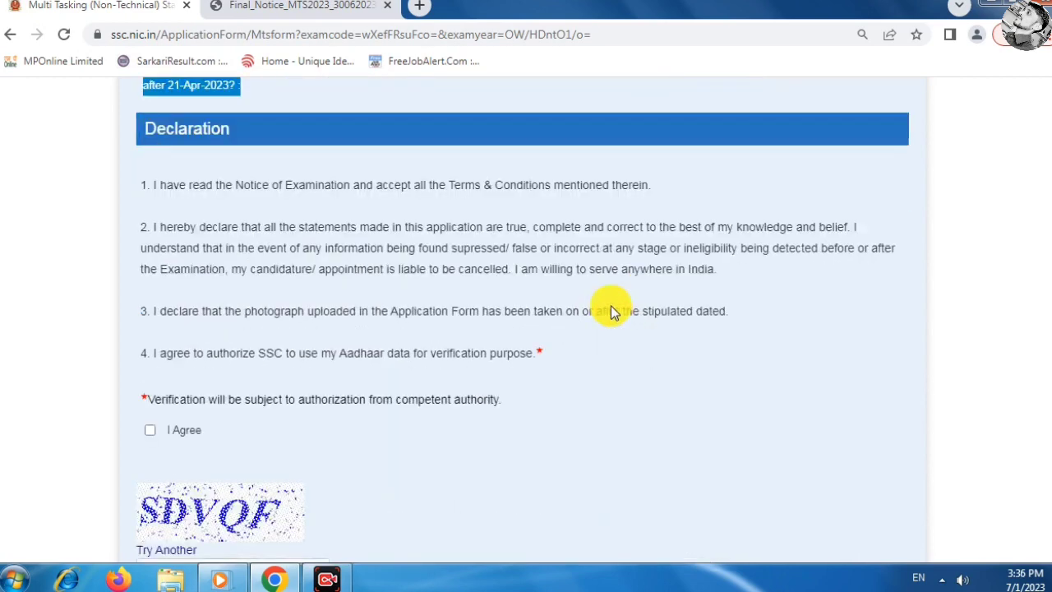
{"action": "scroll", "coordinate": [608, 308], "scroll_direction": "down", "scroll_amount": 3}
{"action": "left_click", "coordinate": [148, 221]}
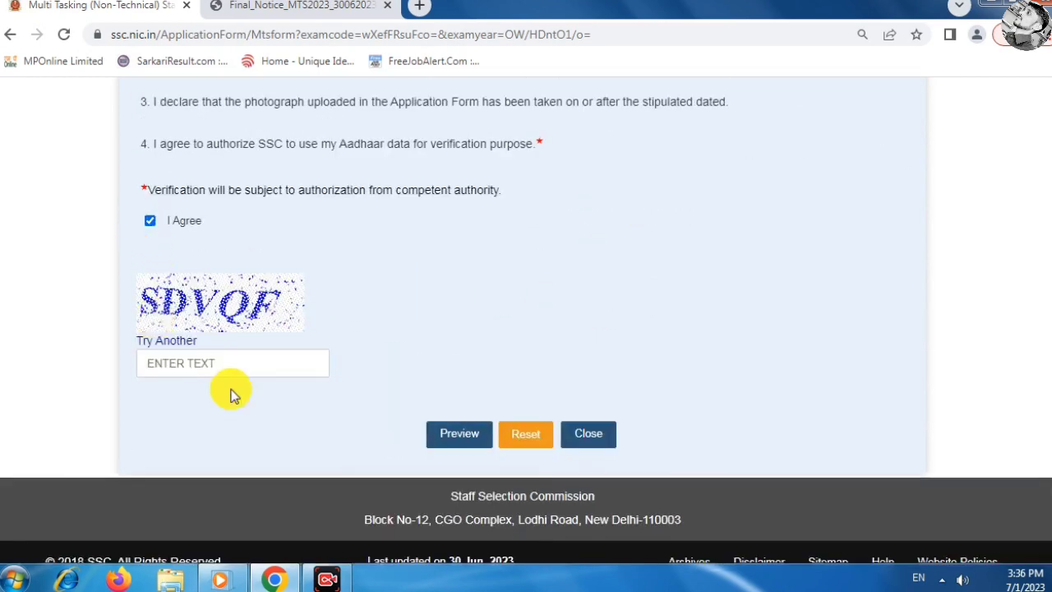